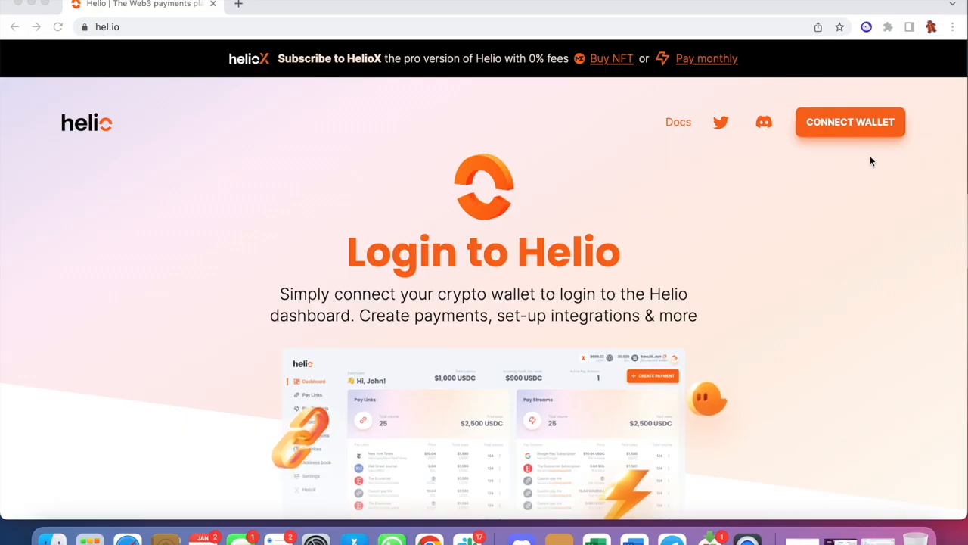
# Log in to the Helio dashboard by connecting the Phantom wallet on Solana and approving the connection.
pyautogui.click(836, 132)
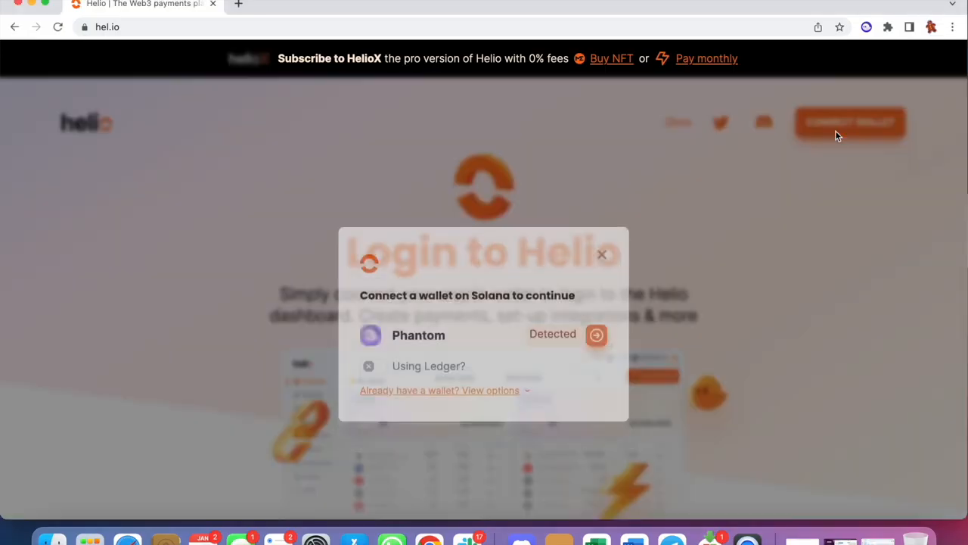
pyautogui.click(595, 307)
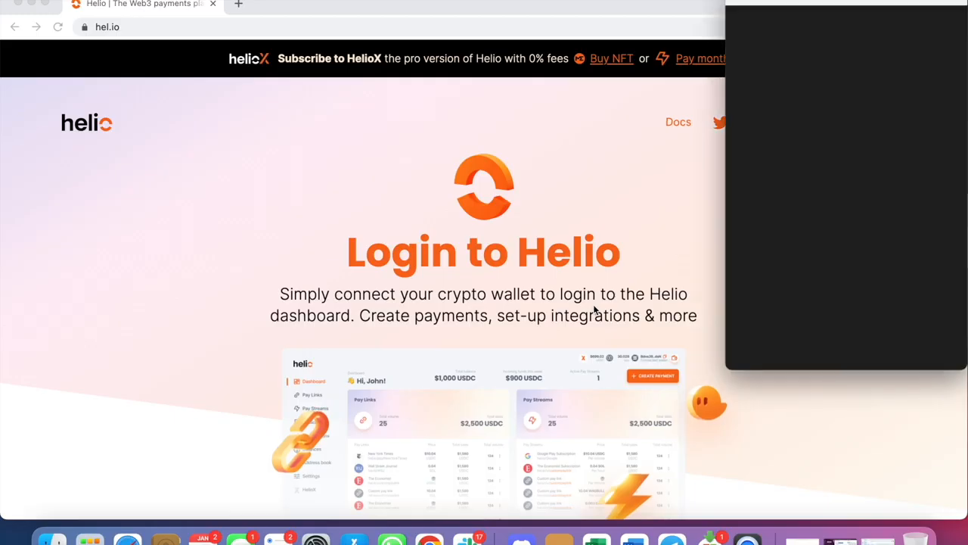
pyautogui.click(872, 348)
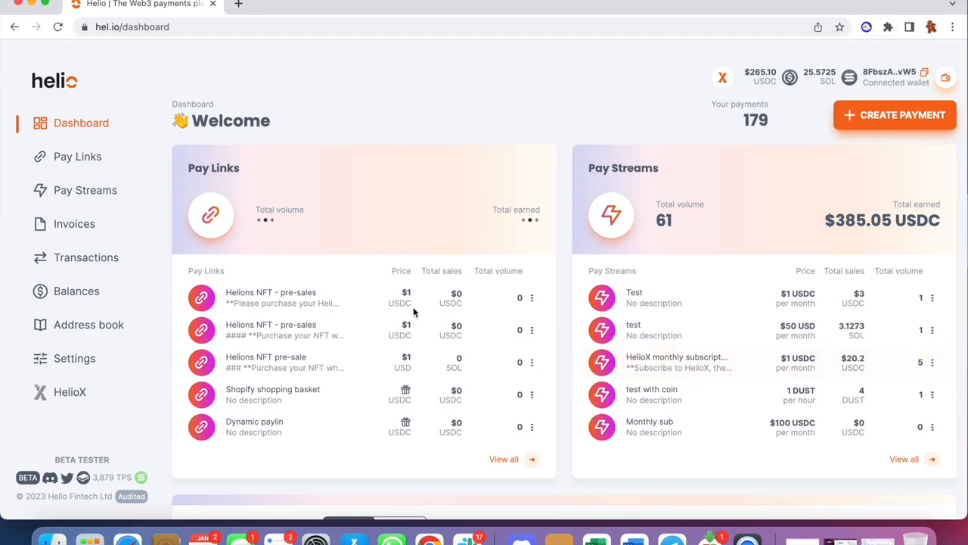
# Look over the dashboard's pay links, pay streams and latest transactions.
pyautogui.scroll(-3, 683, 496)
pyautogui.scroll(4, 683, 496)
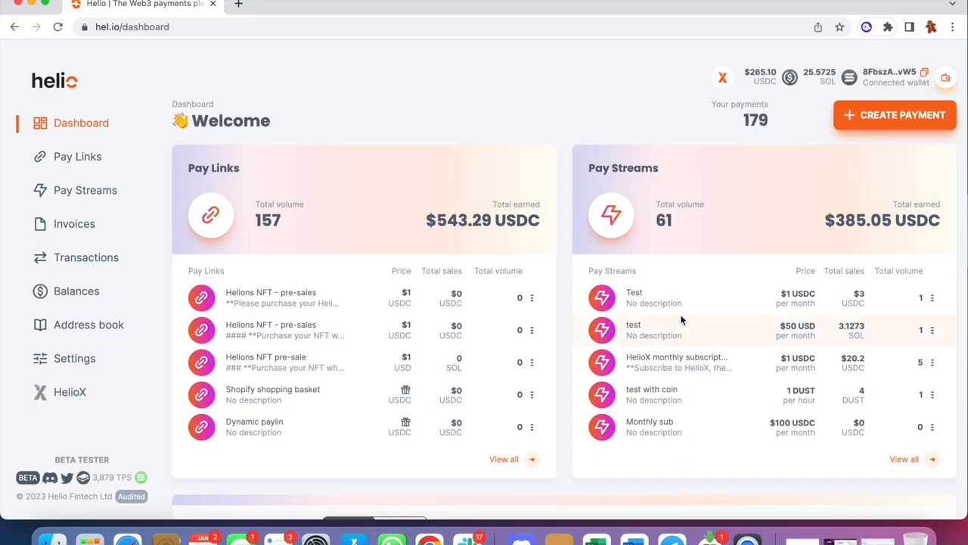
pyautogui.scroll(-3, 403, 250)
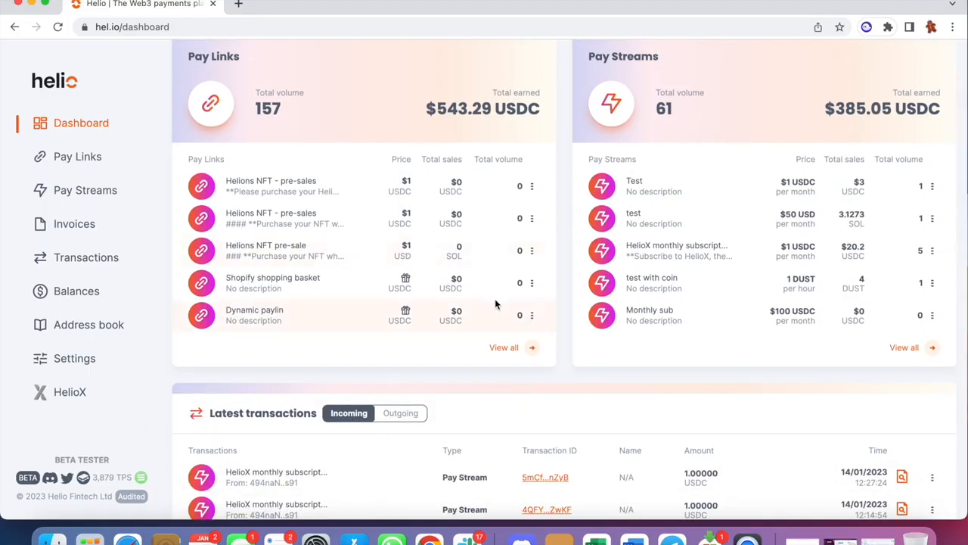
pyautogui.scroll(-7, 495, 303)
pyautogui.scroll(10, 495, 298)
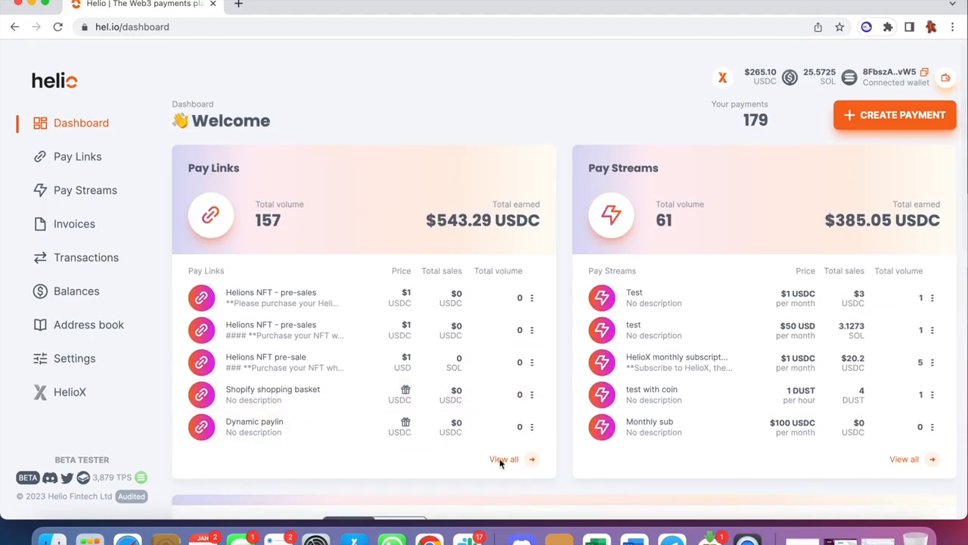
# Review the account, merchant, Discord and API sections of the settings.
pyautogui.click(76, 357)
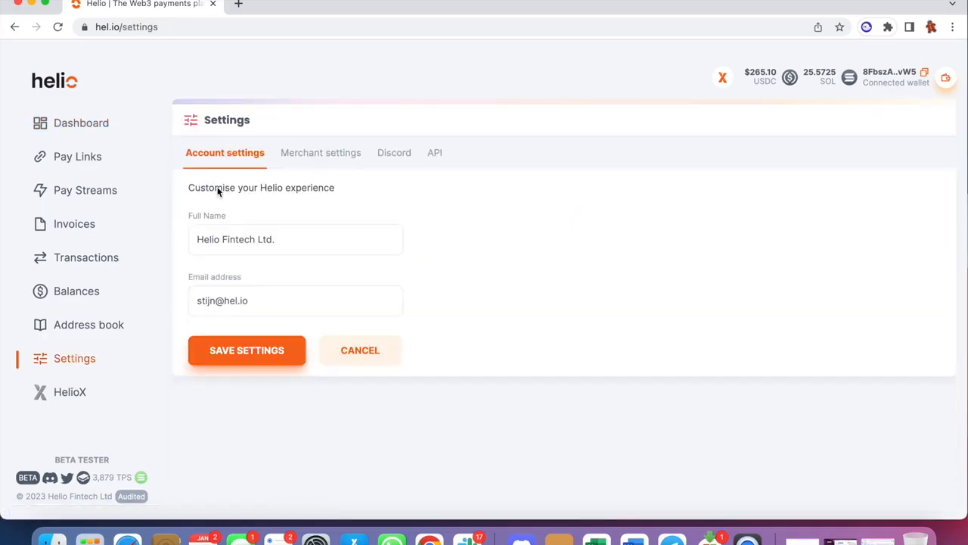
pyautogui.click(350, 154)
pyautogui.scroll(-3, 324, 295)
pyautogui.scroll(1, 324, 295)
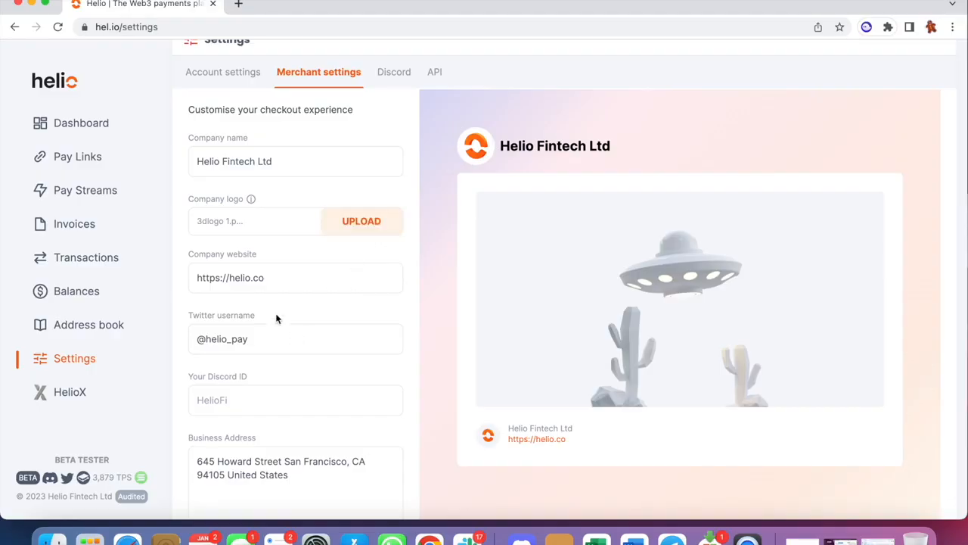
pyautogui.scroll(-5, 277, 345)
pyautogui.scroll(7, 276, 346)
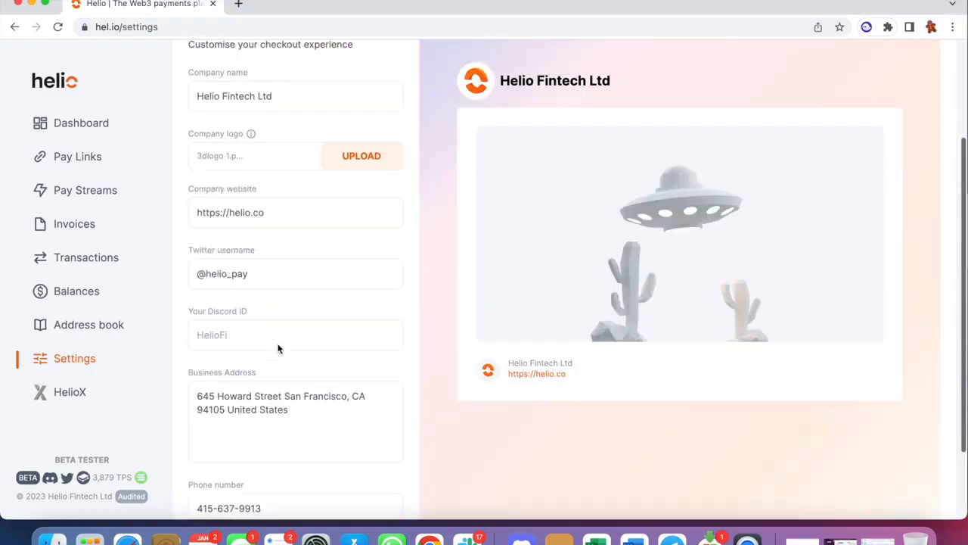
pyautogui.click(391, 153)
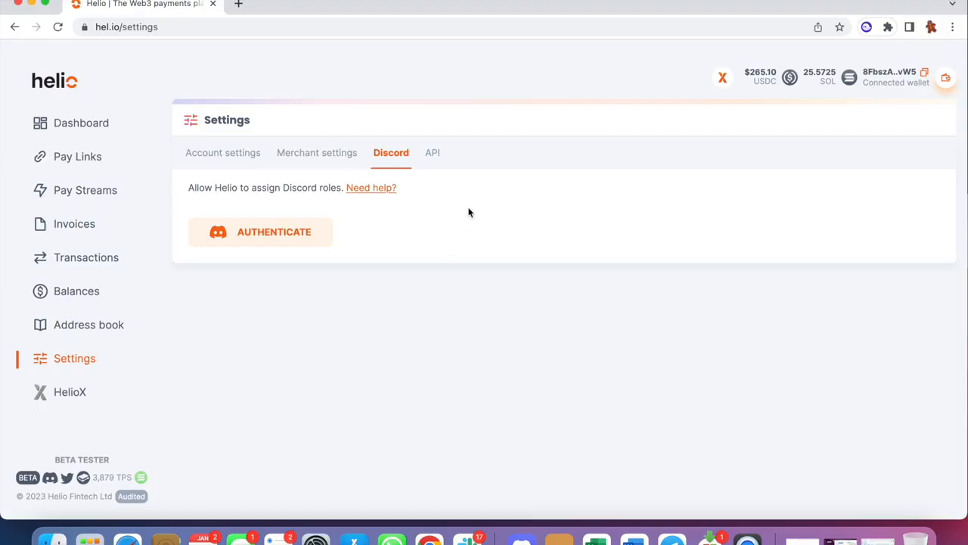
pyautogui.click(432, 154)
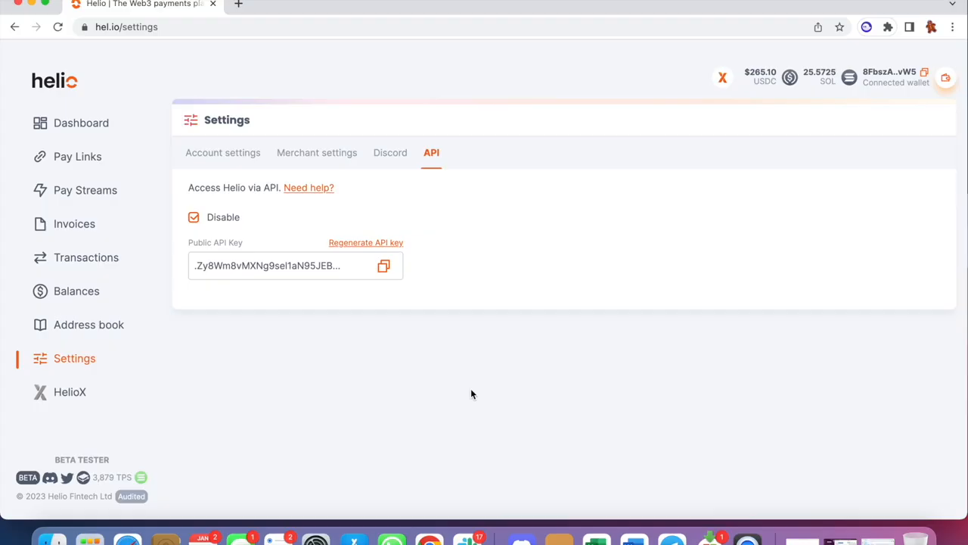
# Start a new Pay Link payment from the dashboard and name it "Helions NFT presales".
pyautogui.click(91, 130)
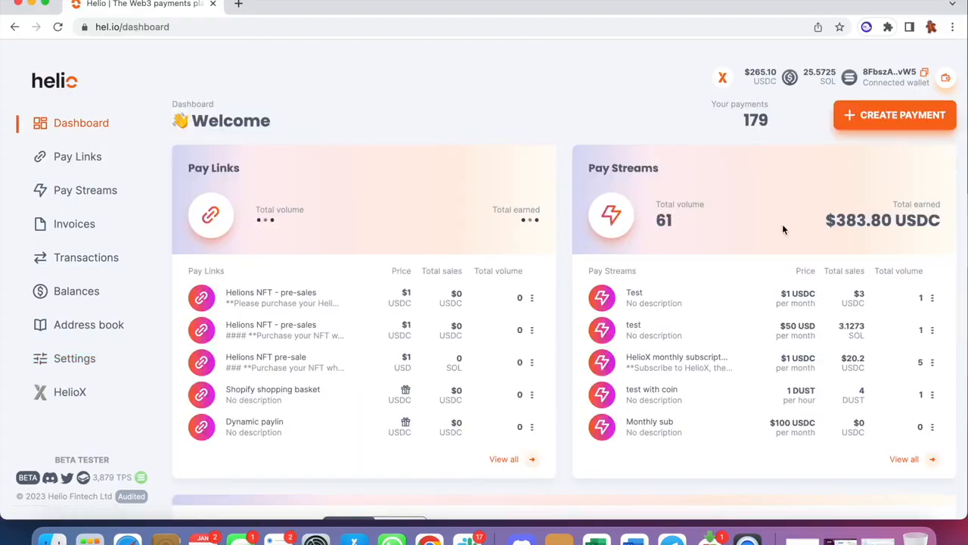
pyautogui.click(884, 114)
pyautogui.click(373, 237)
pyautogui.write('Helion')
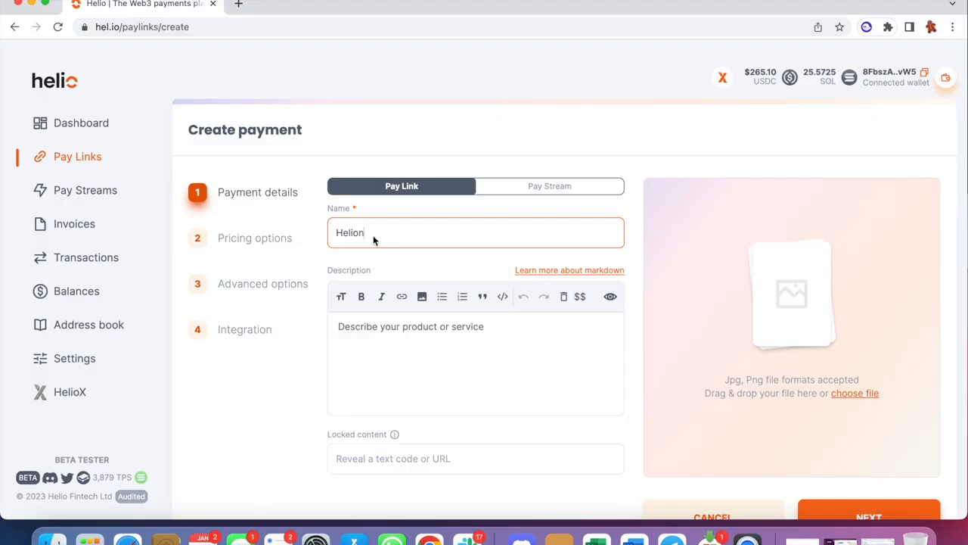
pyautogui.write('s NFT presales')
# Paste the Helions NFT purchase text with the Discord ID and "Max qty 50" bullets as the description, and preview its formatting.
pyautogui.click(415, 327)
pyautogui.write('**Please purchase your Helions NFT. The NFT will be airdropped on mint day. Please learn more [here](https://hel.io)**  * Please add your Discord ID * Max qty 50')
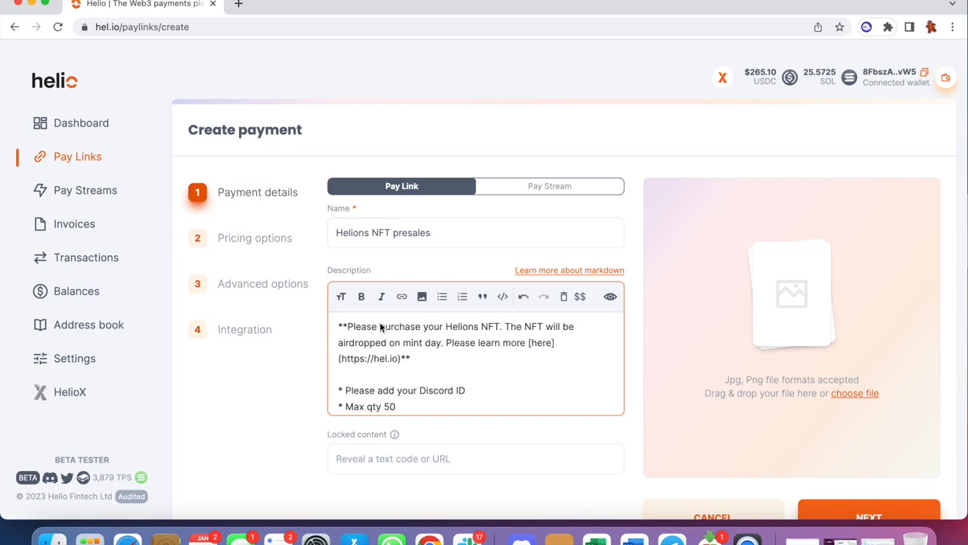
pyautogui.click(610, 296)
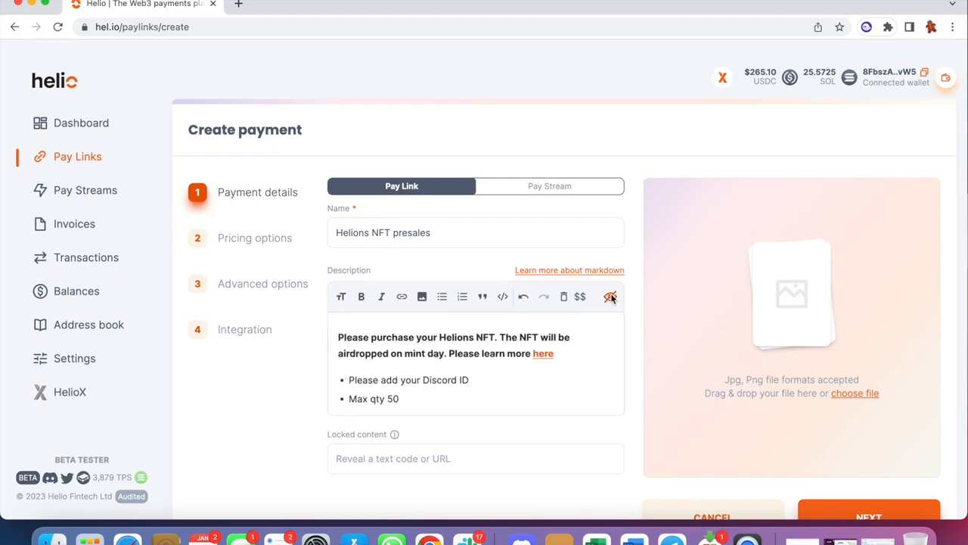
pyautogui.scroll(-1, 544, 371)
# Enter "LFG" with a rocket emoji as the payment's locked content.
pyautogui.click(412, 462)
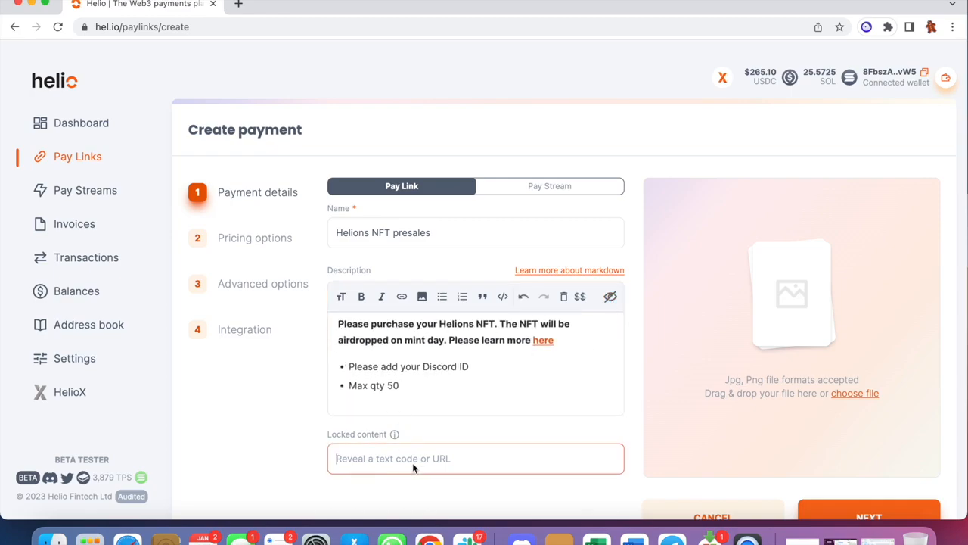
pyautogui.write('LFg')
pyautogui.press('BackSpace')
pyautogui.write('G')
pyautogui.press('ctrl+super+space')
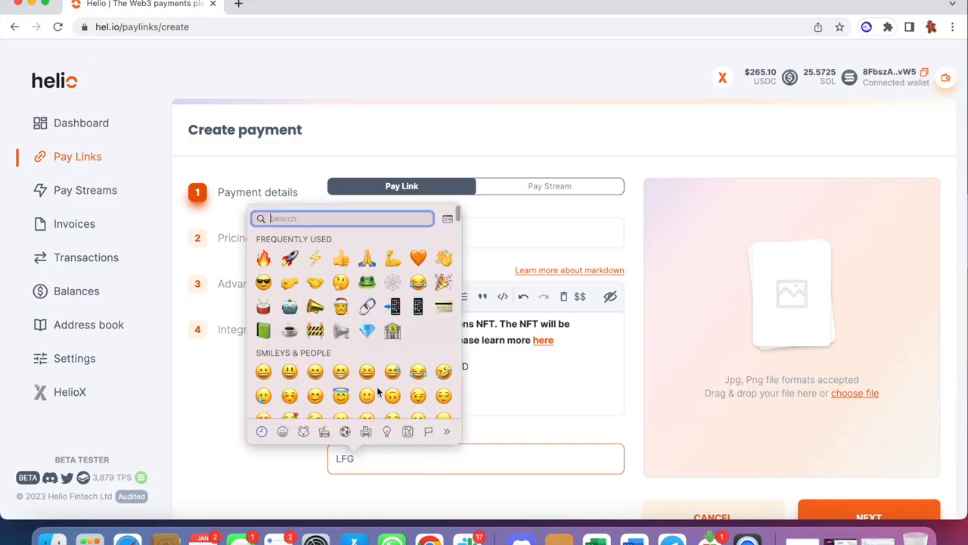
pyautogui.press('Escape')
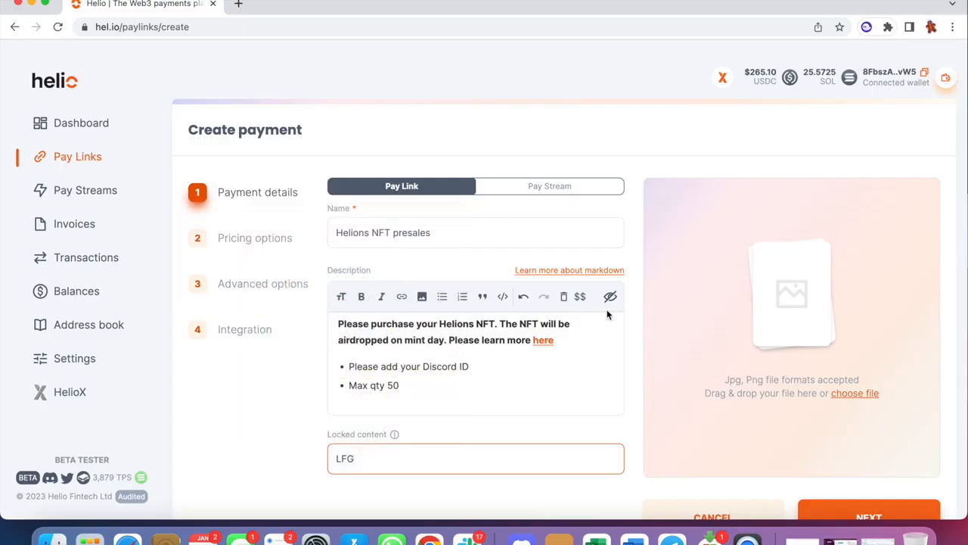
# Upload Helions.ME.LP.500x500.gif from the PFP folder as the payment image and continue to the pricing options.
pyautogui.scroll(-2, 861, 410)
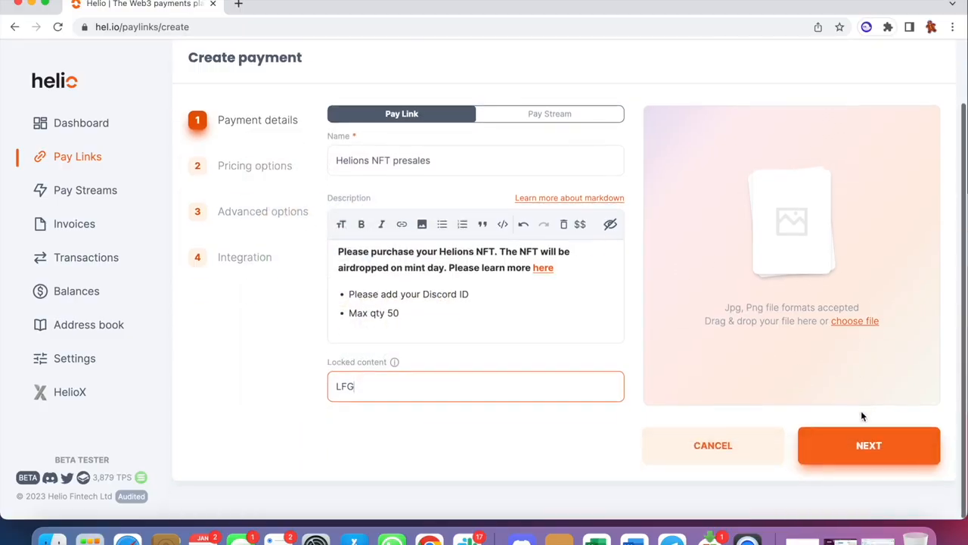
pyautogui.click(855, 321)
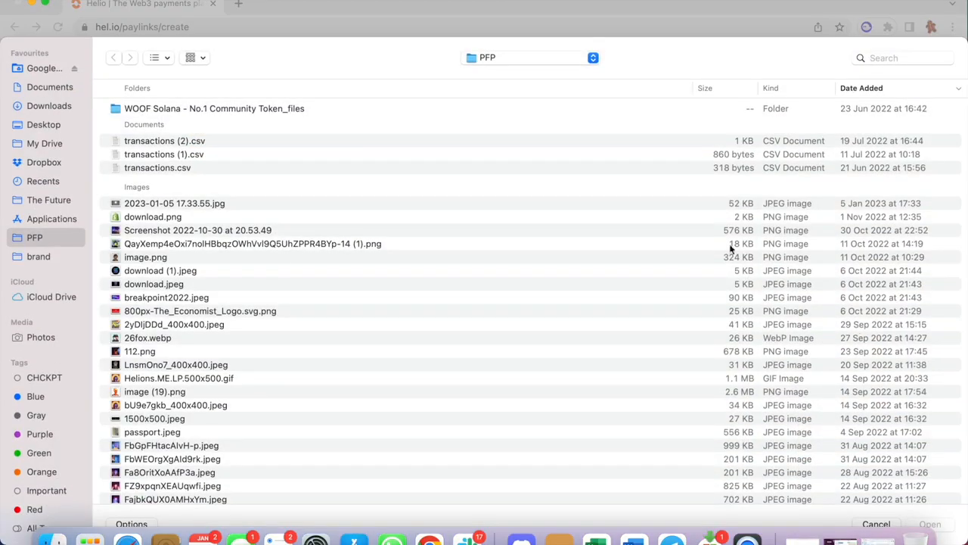
pyautogui.click(162, 379)
pyautogui.click(937, 524)
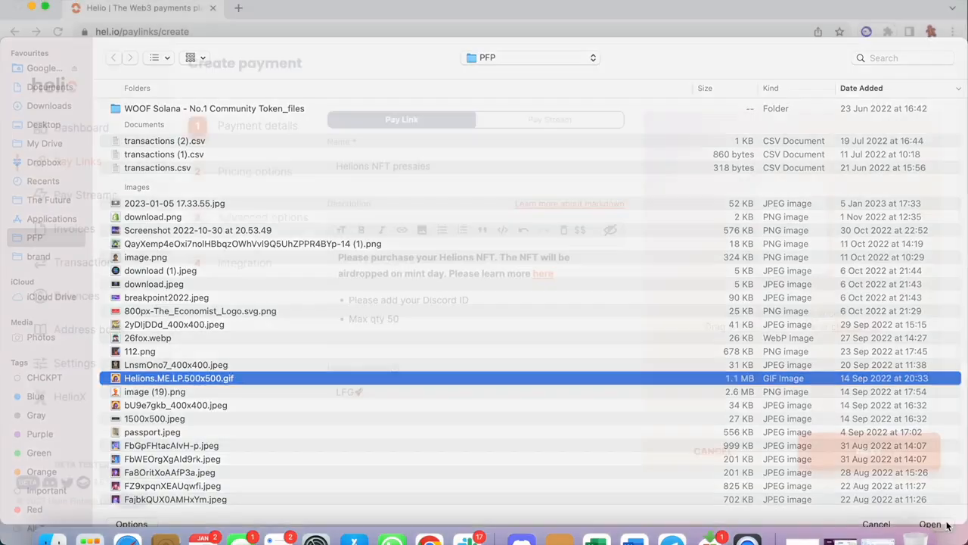
pyautogui.click(862, 467)
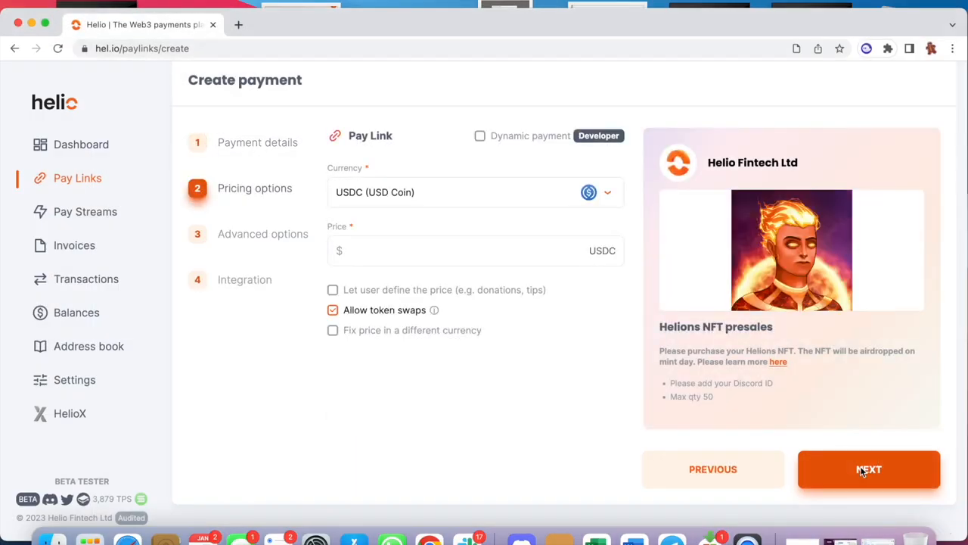
pyautogui.click(372, 330)
pyautogui.click(407, 301)
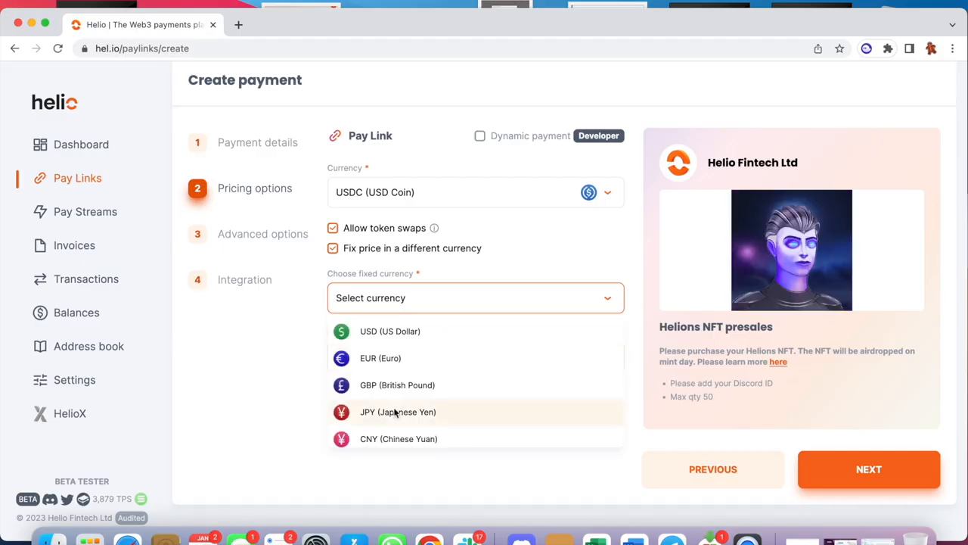
pyautogui.scroll(-2, 389, 378)
pyautogui.scroll(2, 391, 371)
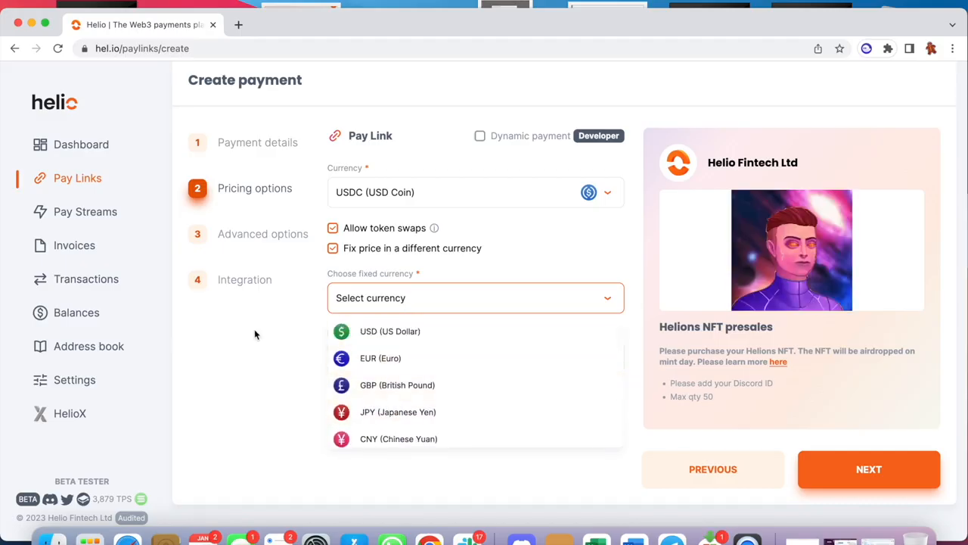
pyautogui.click(348, 258)
pyautogui.click(348, 249)
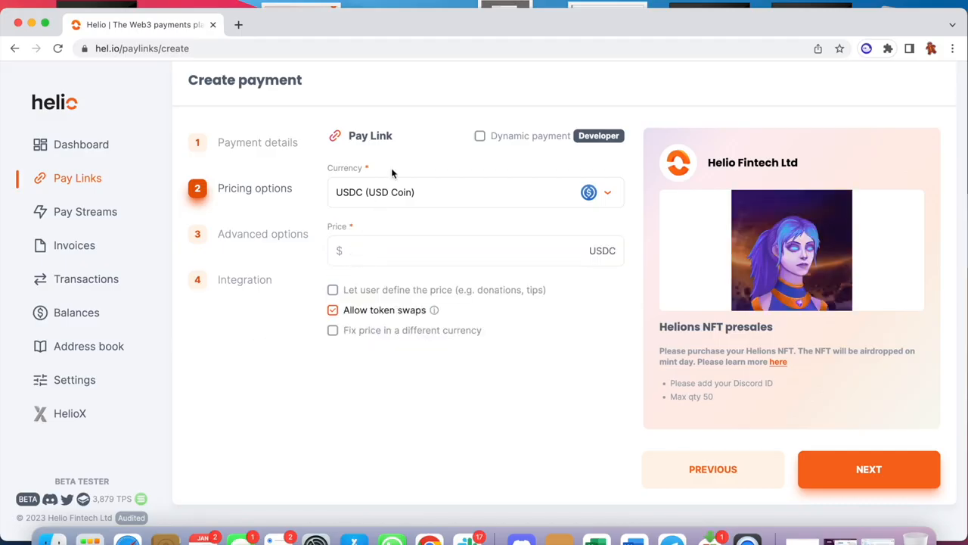
# Set the payment currency to SOL (Solana) and the price to 0.1 SOL.
pyautogui.click(382, 197)
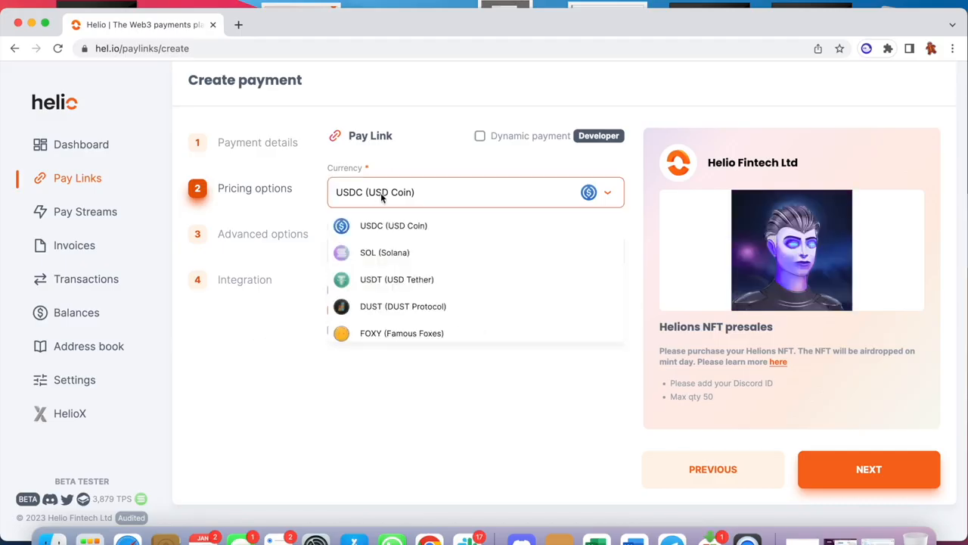
pyautogui.click(399, 248)
pyautogui.click(393, 257)
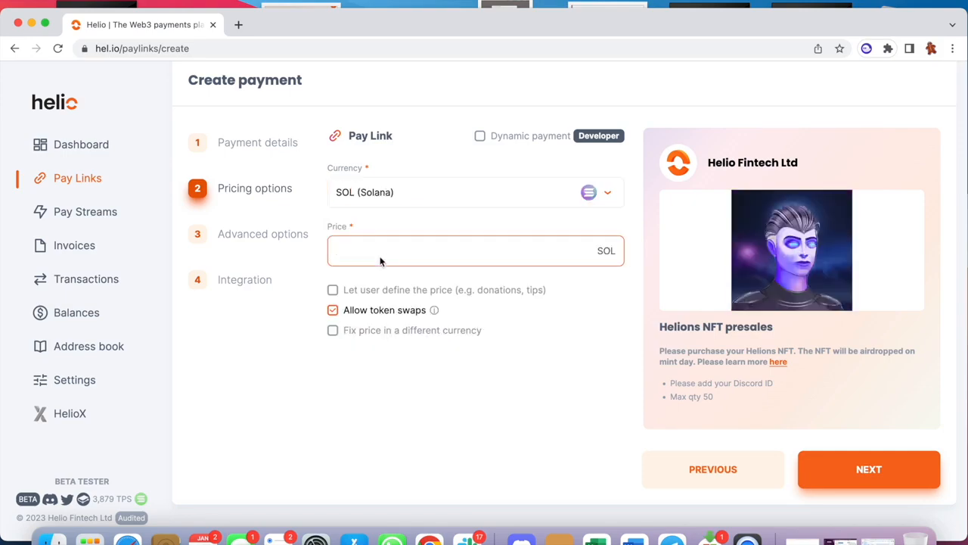
pyautogui.write('0.1')
pyautogui.click(518, 412)
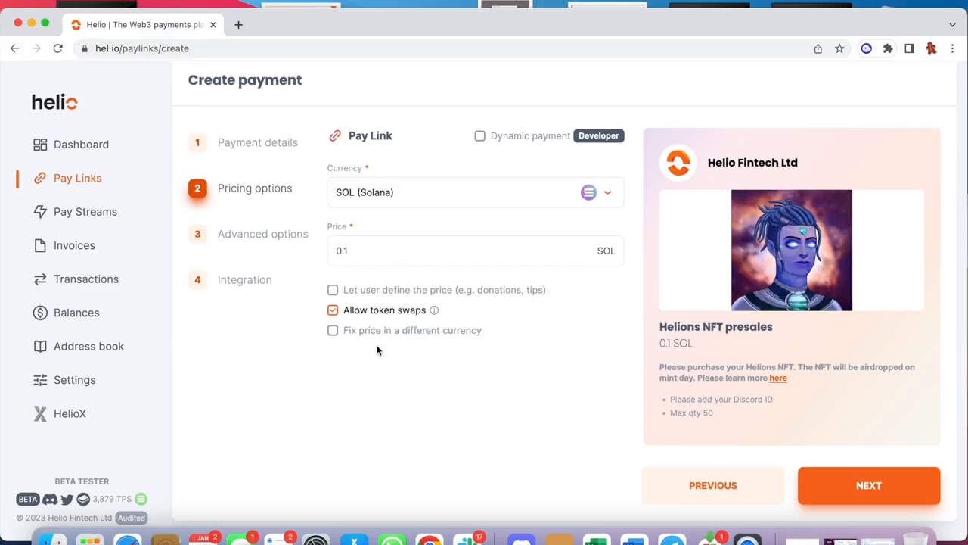
# Continue to the advanced options and require customers to enter their Discord username at checkout.
pyautogui.click(879, 482)
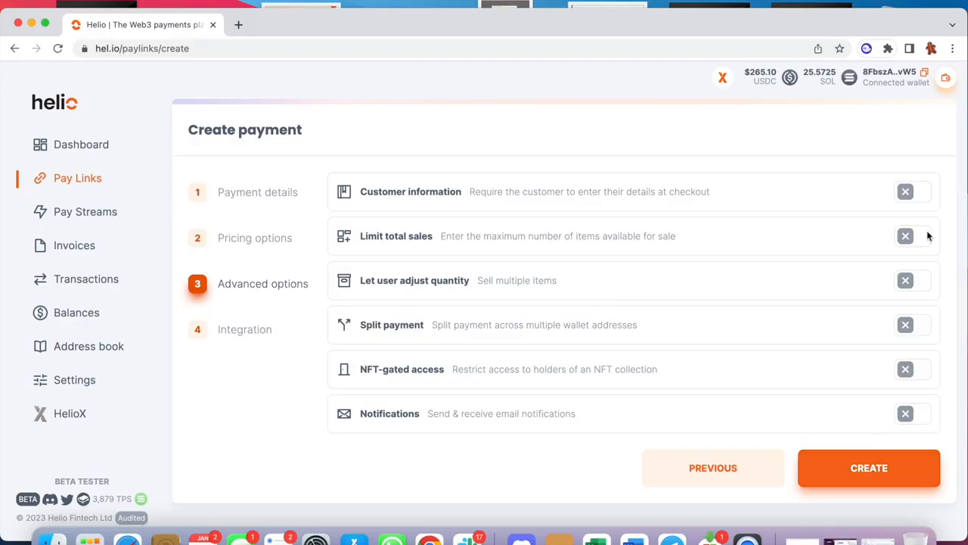
pyautogui.click(918, 191)
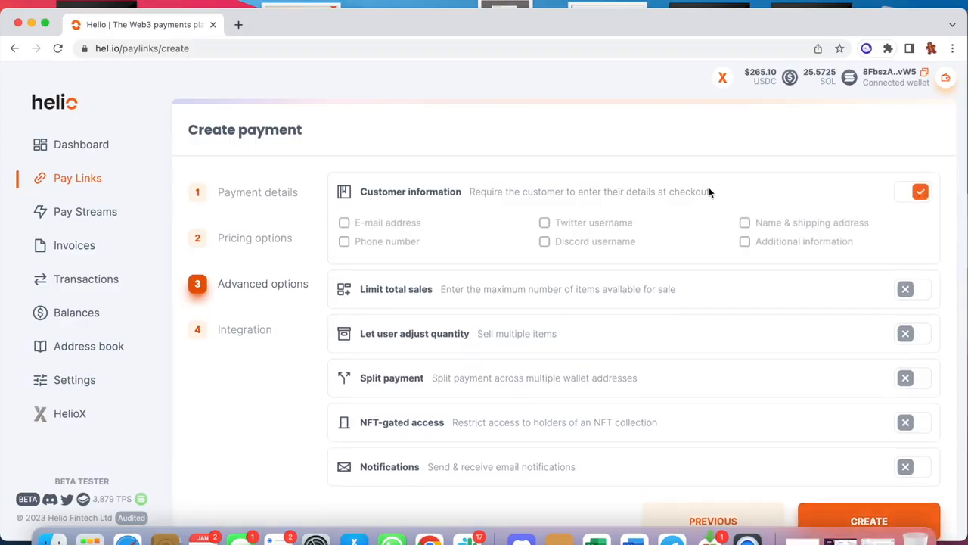
pyautogui.click(578, 240)
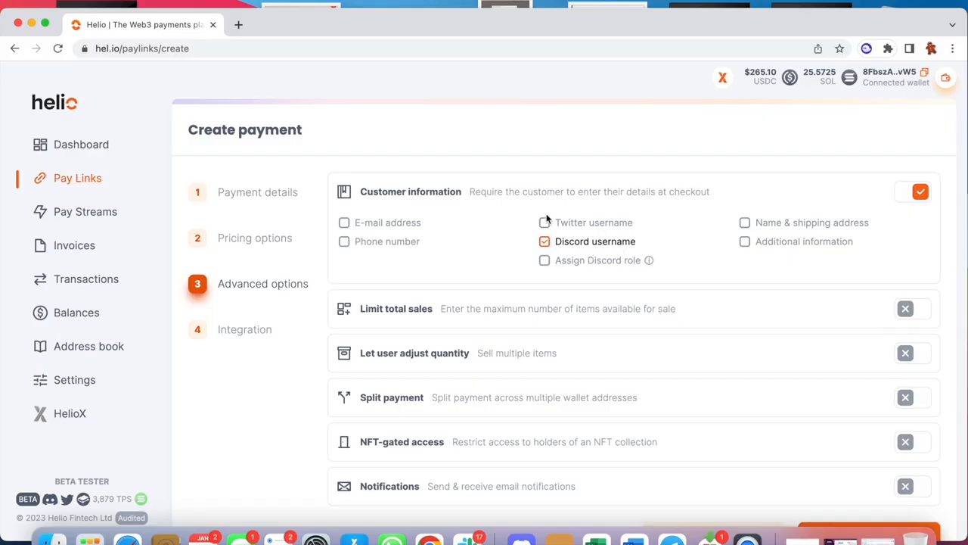
# Limit the pay link's total sales to 1000 items.
pyautogui.scroll(-2, 472, 250)
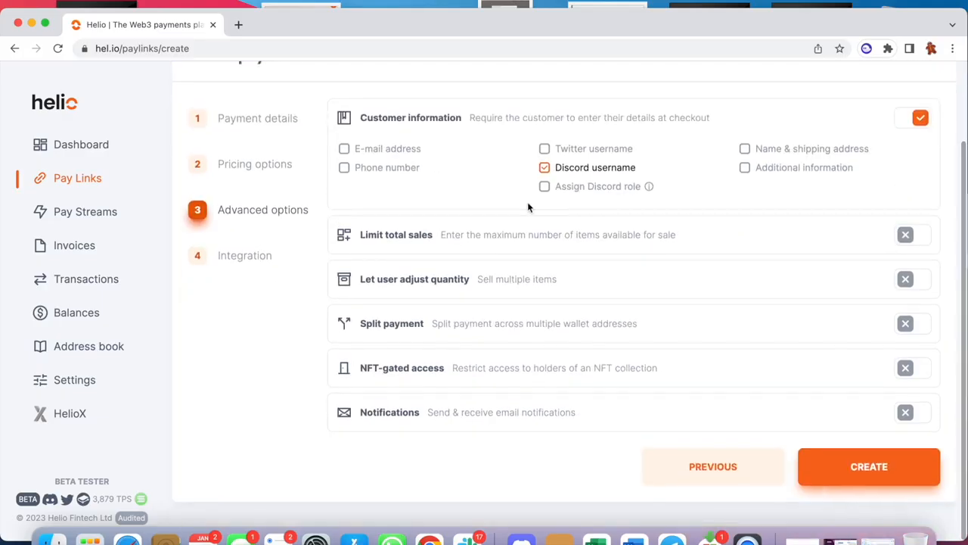
pyautogui.click(910, 235)
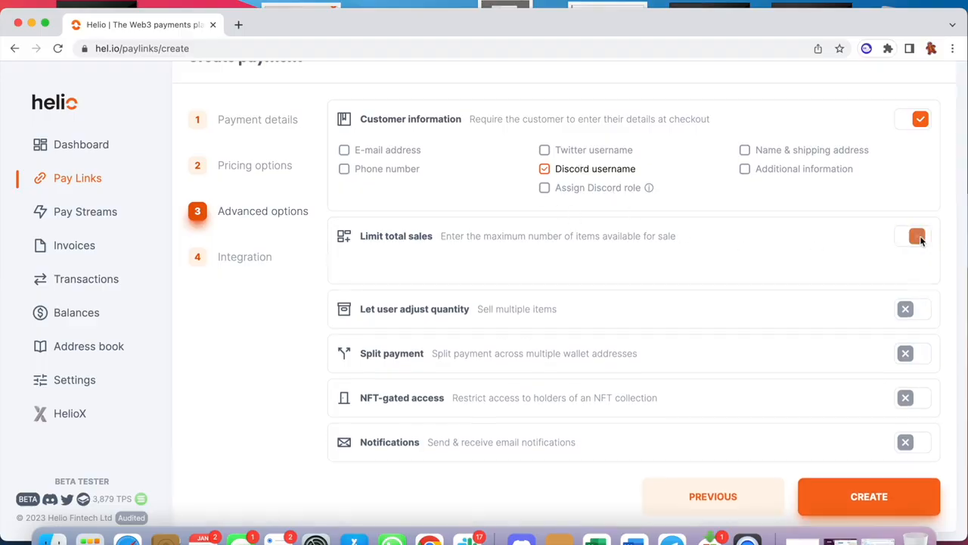
pyautogui.scroll(-1, 633, 291)
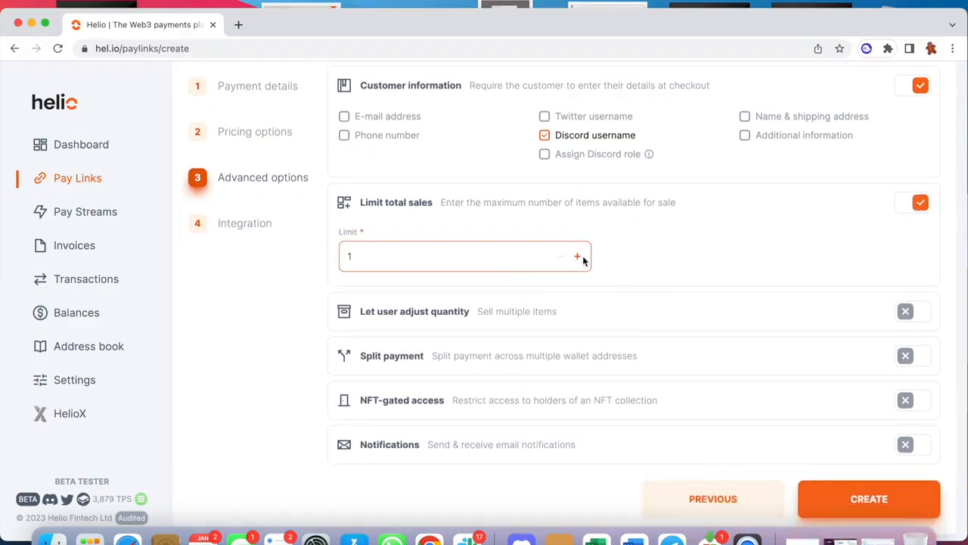
pyautogui.moveTo(507, 253); pyautogui.dragTo(328, 255)
pyautogui.write('1000')
# Let customers adjust the quantity, with a minimum of 5 and a maximum of 50 items per transaction.
pyautogui.click(915, 313)
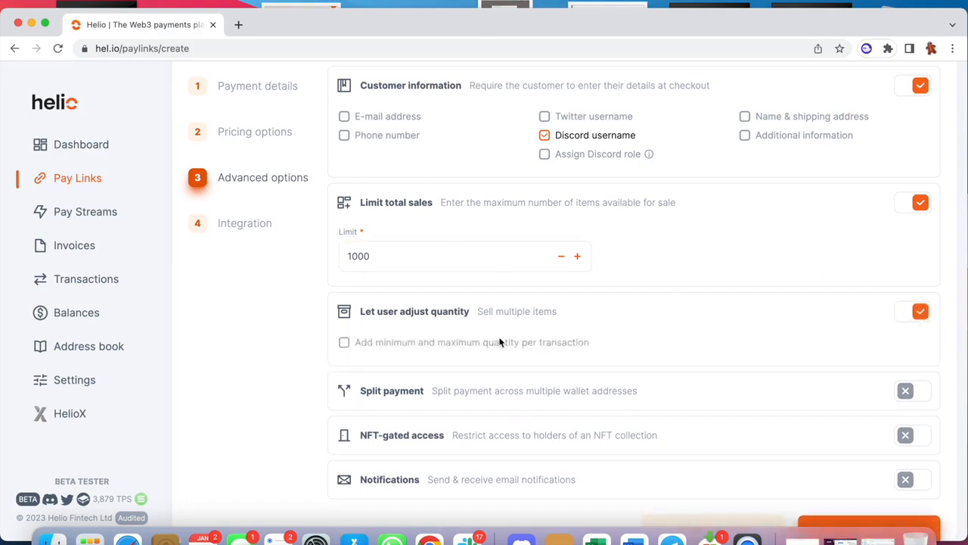
pyautogui.doubleClick(420, 350)
pyautogui.click(343, 343)
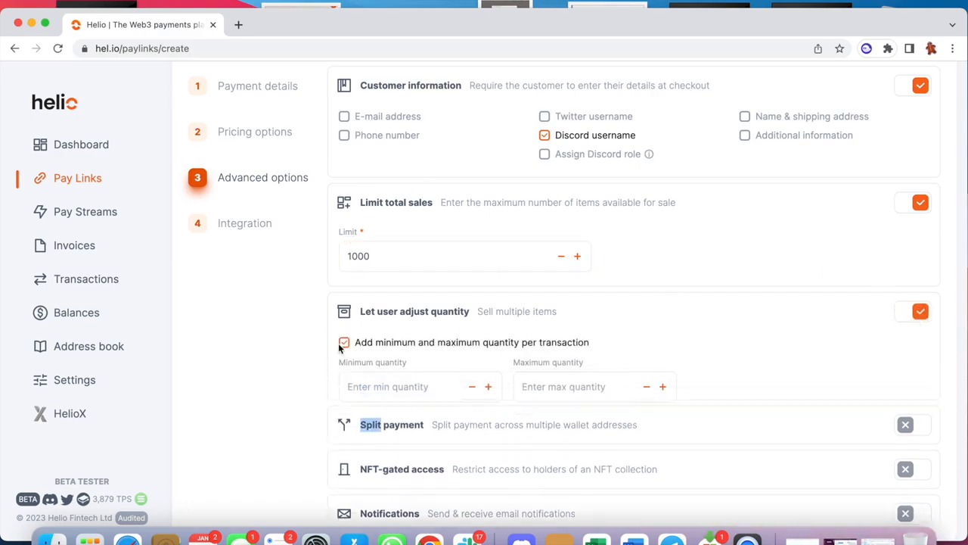
pyautogui.click(495, 389)
pyautogui.click(495, 388)
pyautogui.click(495, 388)
pyautogui.click(496, 389)
pyautogui.click(496, 389)
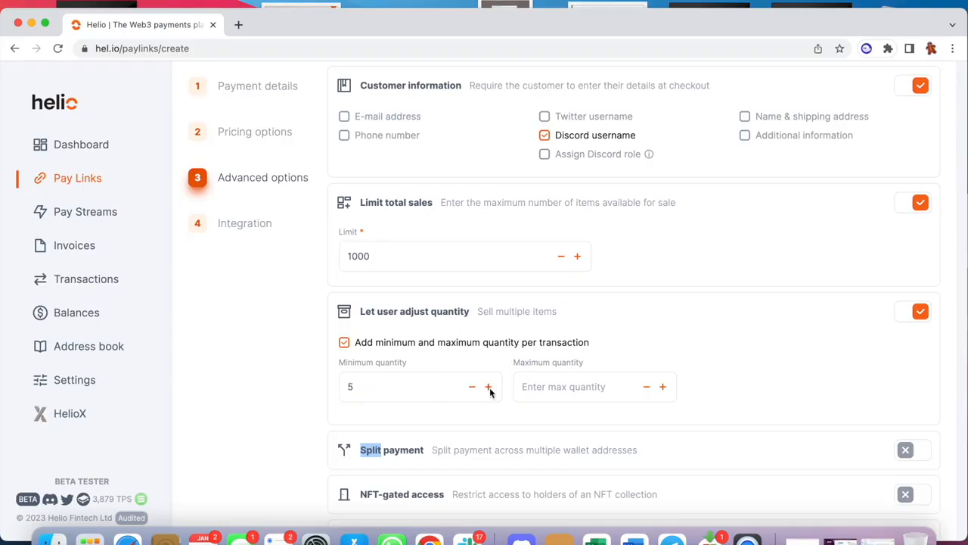
pyautogui.click(605, 392)
pyautogui.write('50')
# Preview the split payment and NFT-gated access settings, switching each option back off.
pyautogui.scroll(-4, 605, 392)
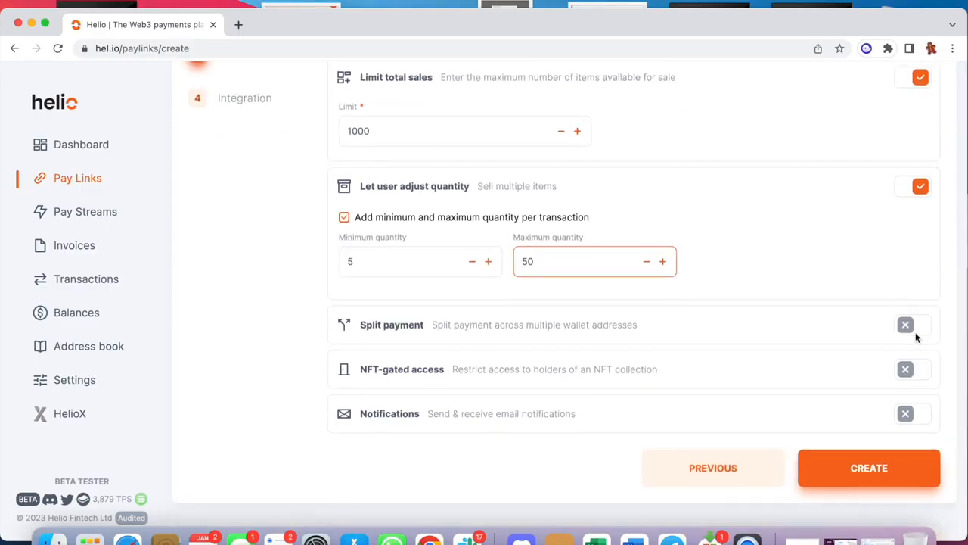
pyautogui.click(918, 327)
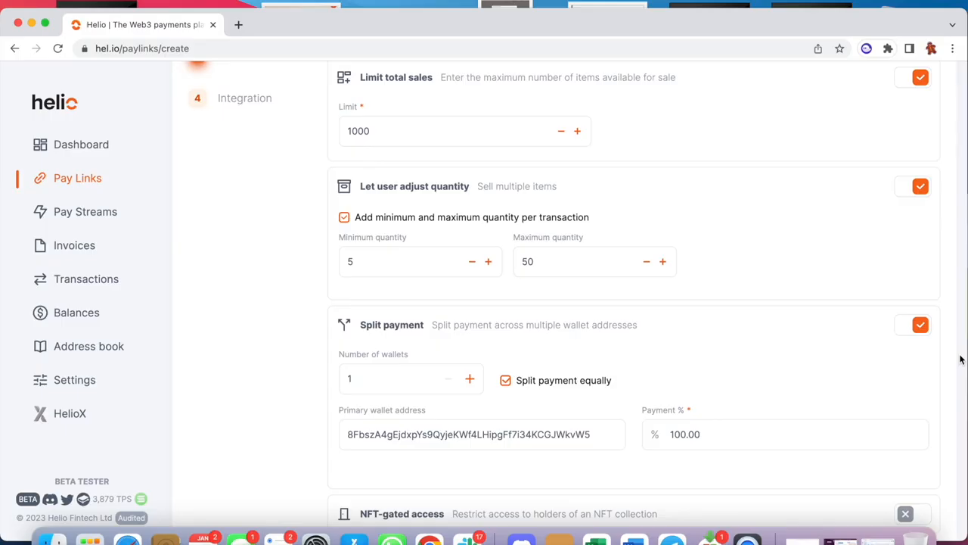
pyautogui.click(907, 327)
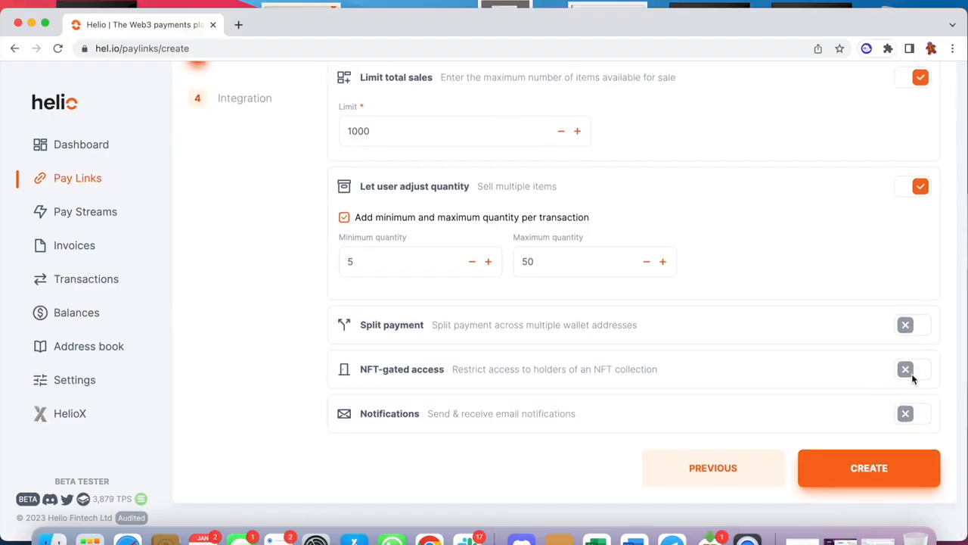
pyautogui.click(907, 370)
pyautogui.scroll(-2, 424, 238)
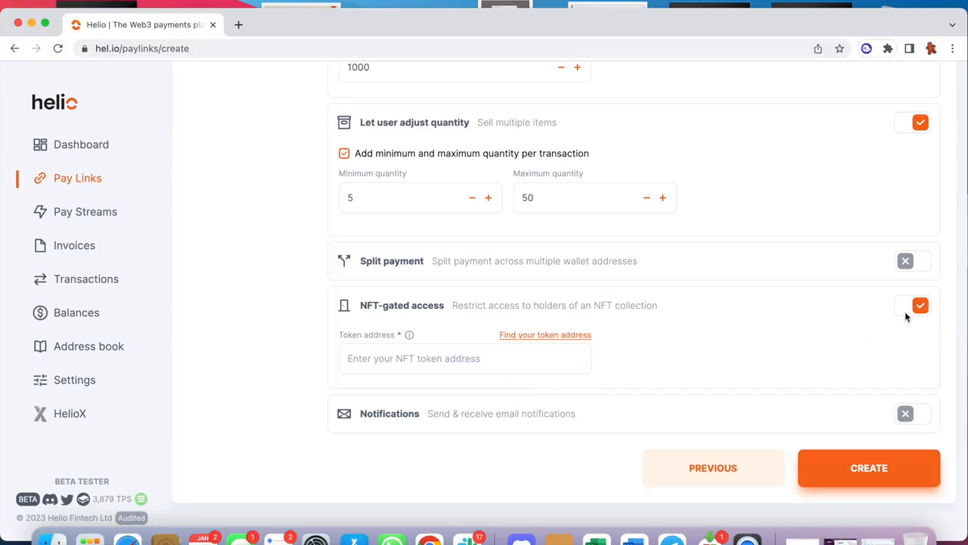
pyautogui.click(908, 312)
# Create the pay link and customize the ending of its checkout URL to helionsNFTME2.
pyautogui.click(872, 466)
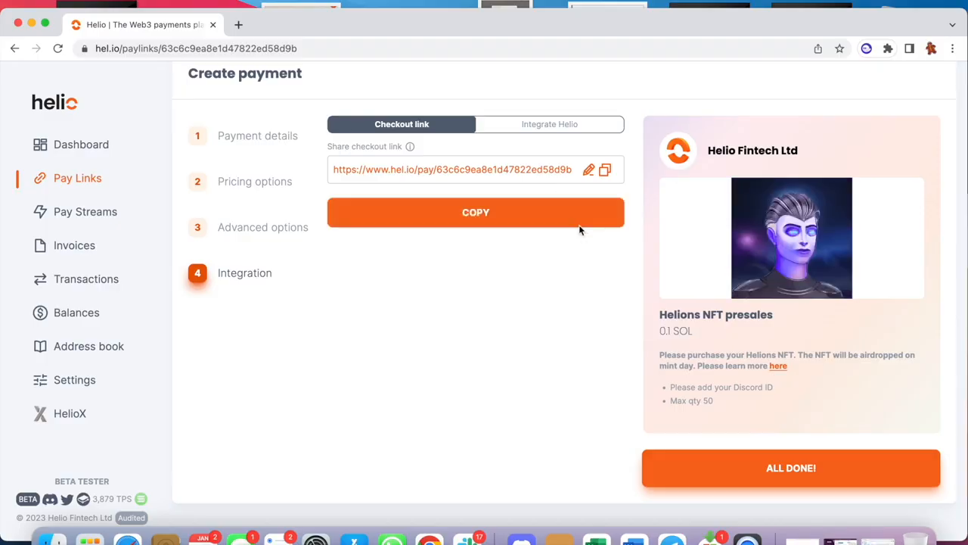
pyautogui.click(588, 169)
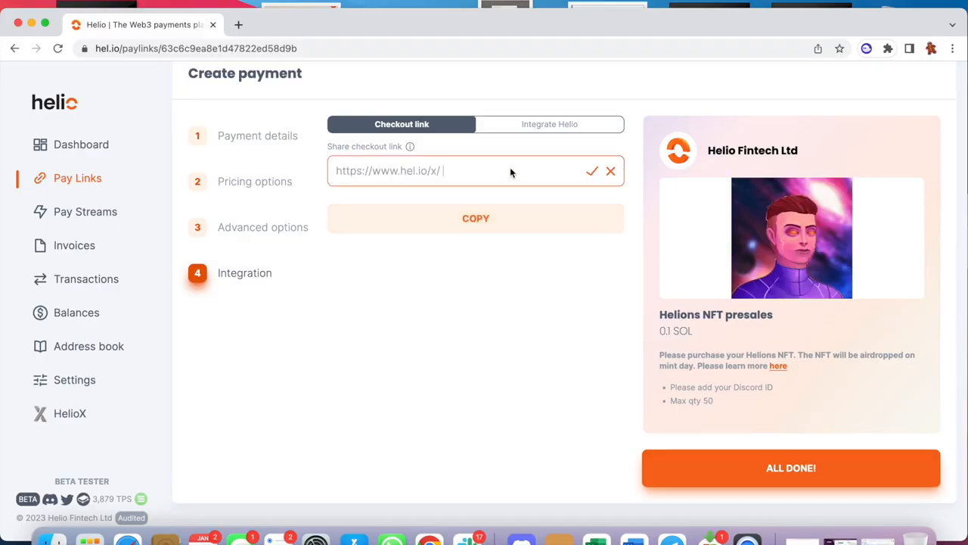
pyautogui.write('helionsN')
pyautogui.write('FT')
pyautogui.write('MET')
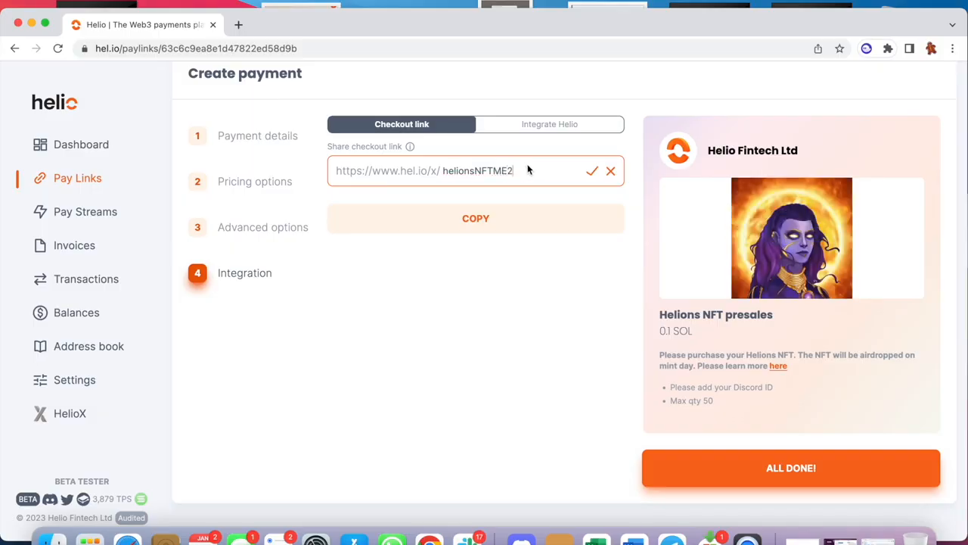
pyautogui.click(591, 170)
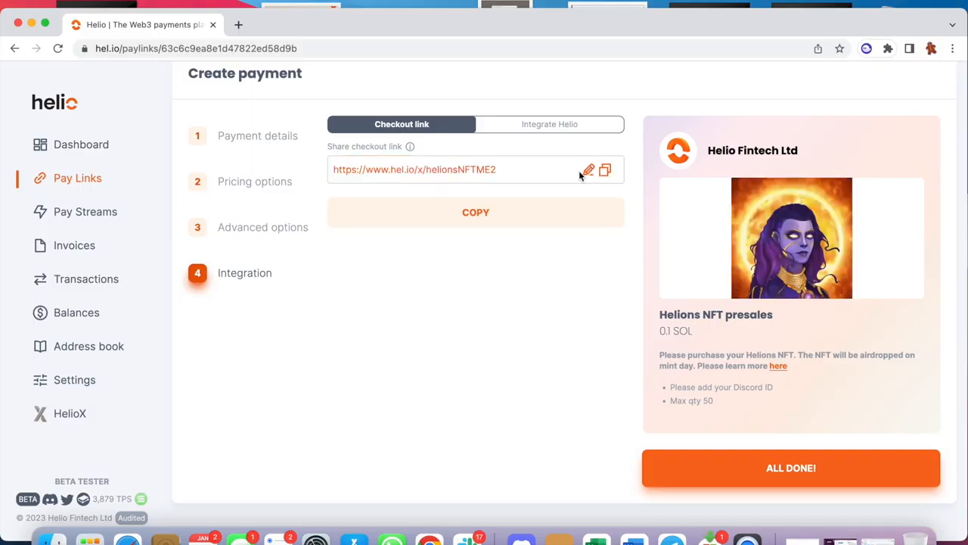
# Copy the checkout link and open it in a new browser tab.
pyautogui.click(520, 208)
pyautogui.click(238, 24)
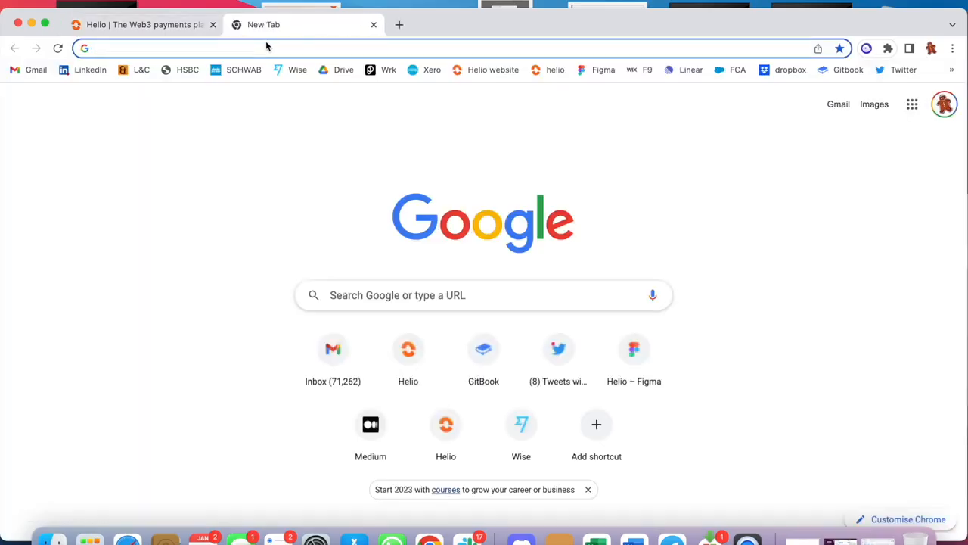
pyautogui.press('super+v')
pyautogui.press('Return')
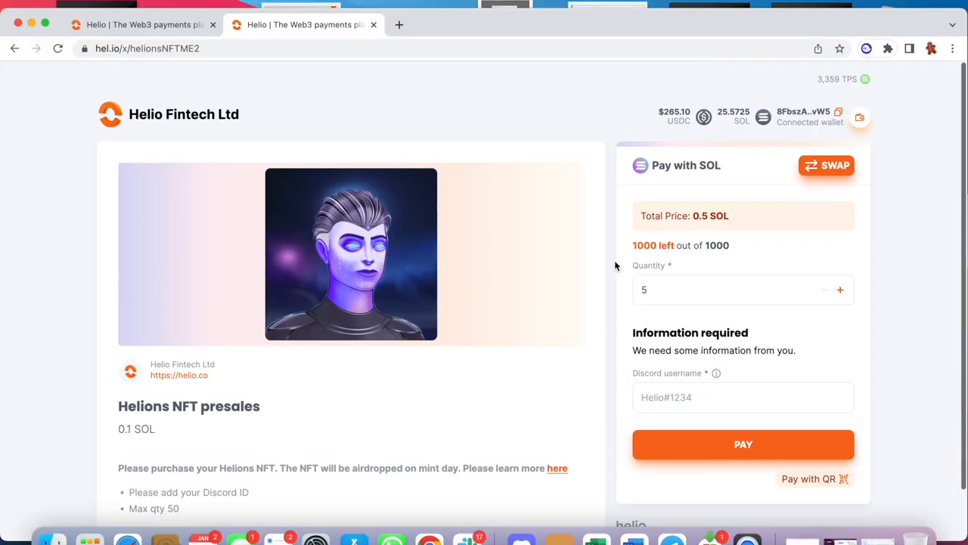
# Preview the currency swap options on the checkout page and turn the swap off again.
pyautogui.scroll(-2, 615, 265)
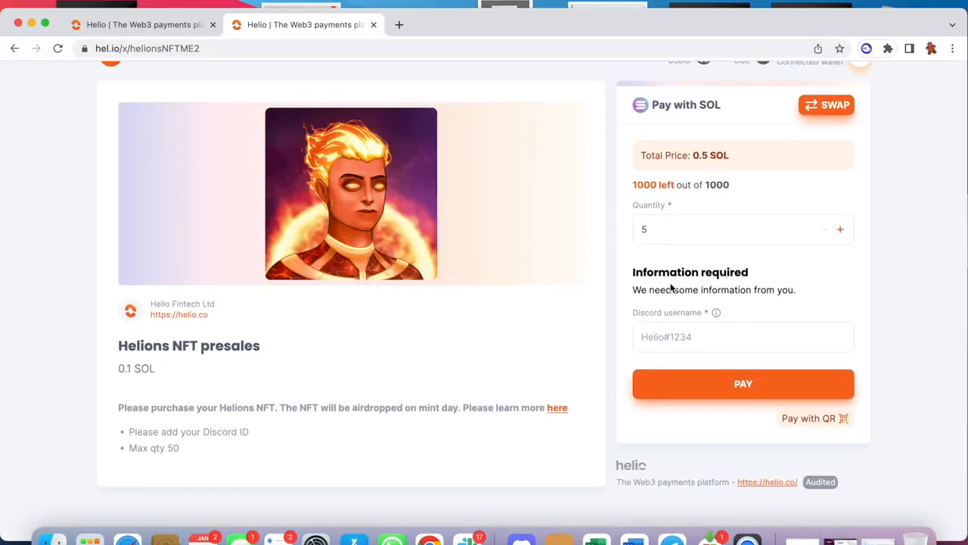
pyautogui.scroll(2, 726, 280)
pyautogui.click(835, 162)
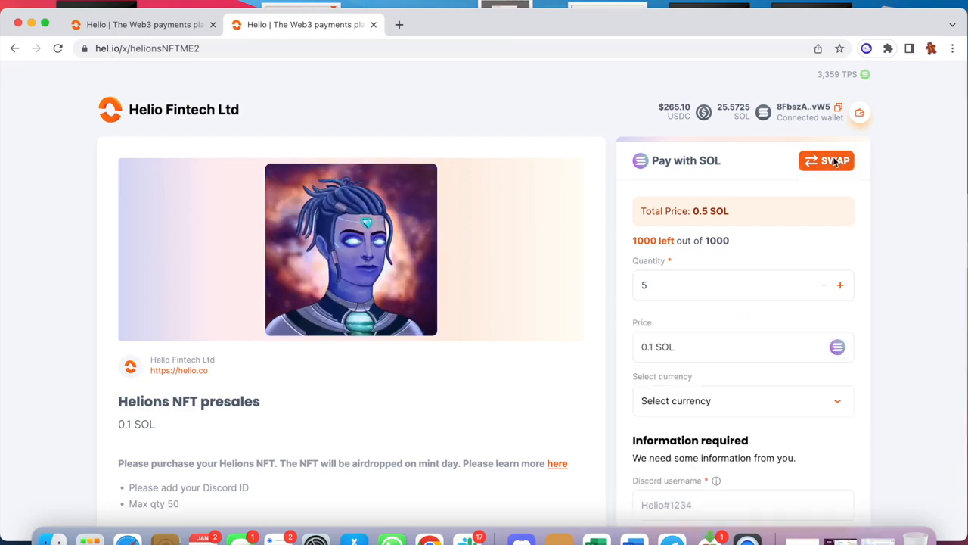
pyautogui.scroll(-2, 835, 161)
pyautogui.scroll(-1, 835, 161)
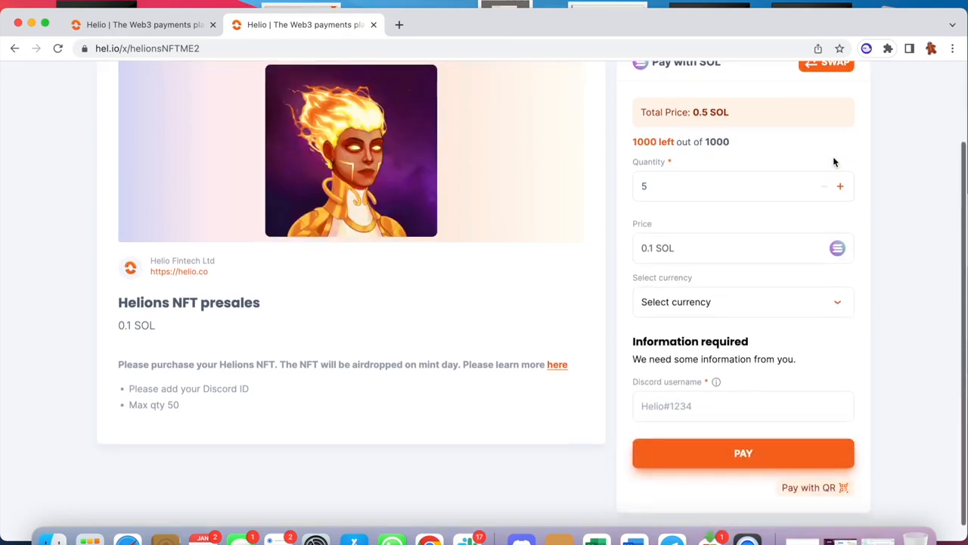
pyautogui.click(742, 309)
pyautogui.click(742, 310)
pyautogui.scroll(3, 742, 309)
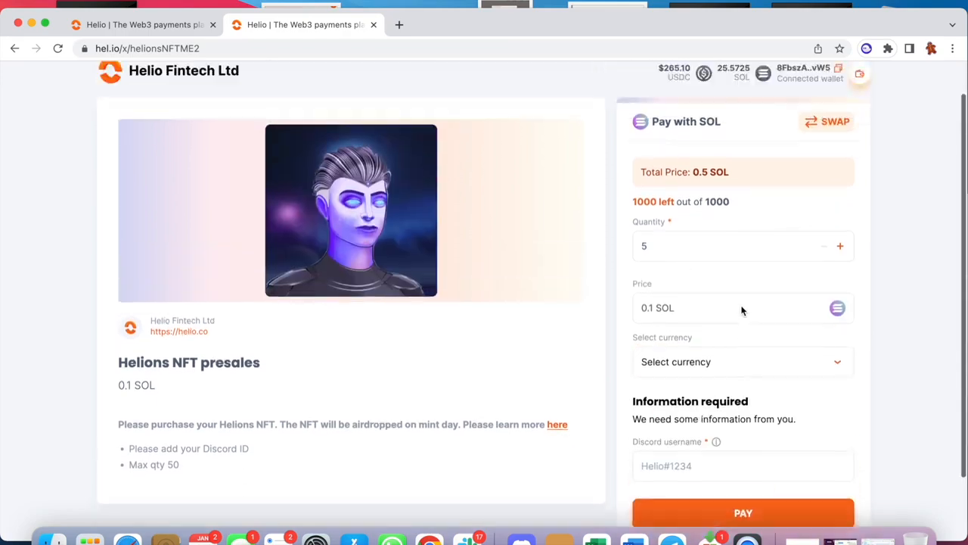
pyautogui.click(826, 146)
# Enter the customer's Discord username in the required checkout information.
pyautogui.click(706, 369)
pyautogui.write('stijn')
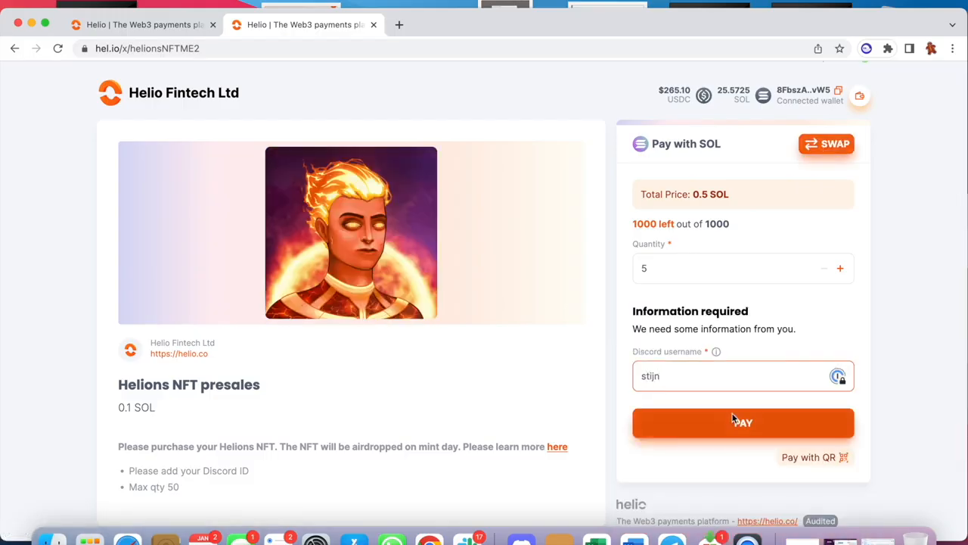
# Try an order quantity of 7 and return it to 5.
pyautogui.scroll(-1, 736, 419)
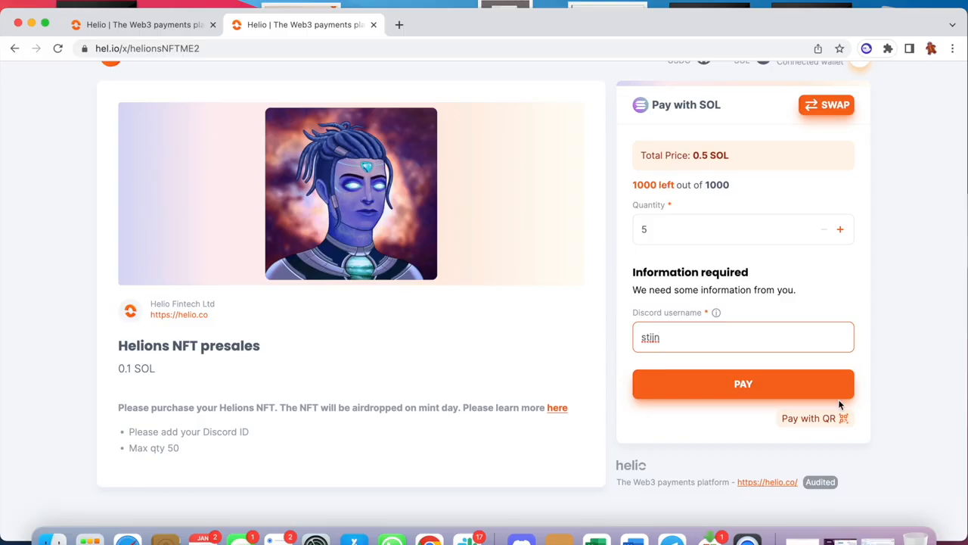
pyautogui.click(840, 229)
pyautogui.click(840, 229)
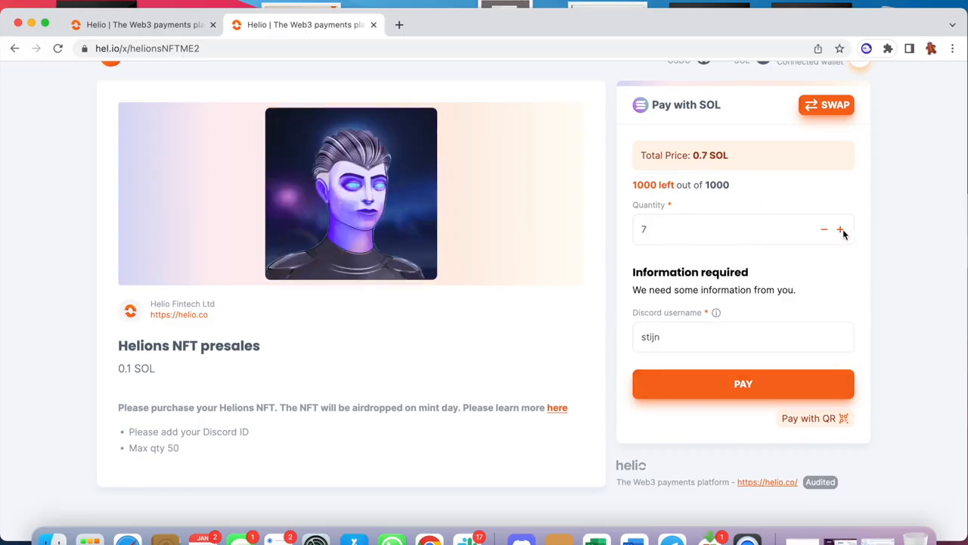
pyautogui.click(823, 230)
pyautogui.click(820, 231)
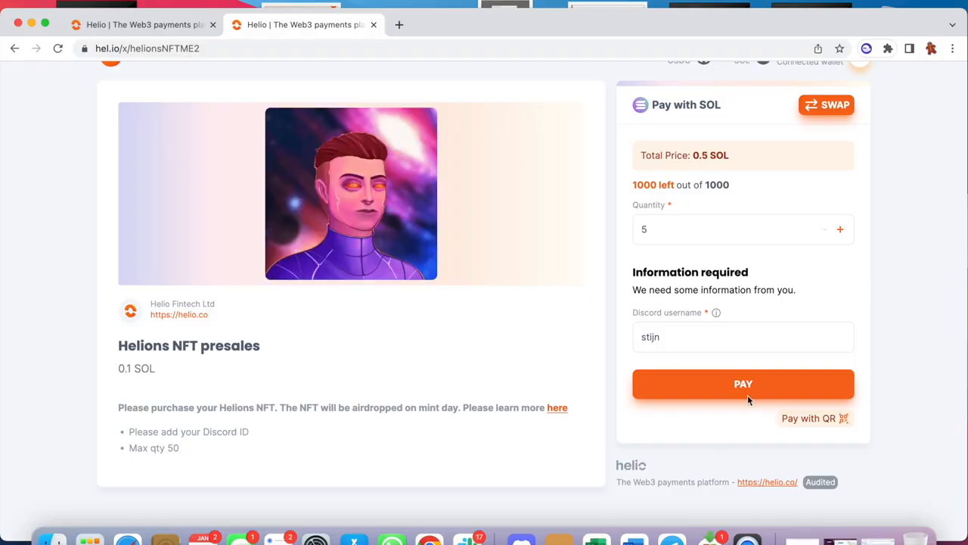
# Pay for the Helions NFT presale order and approve the transaction in Phantom Wallet.
pyautogui.scroll(2, 768, 327)
pyautogui.scroll(-2, 769, 327)
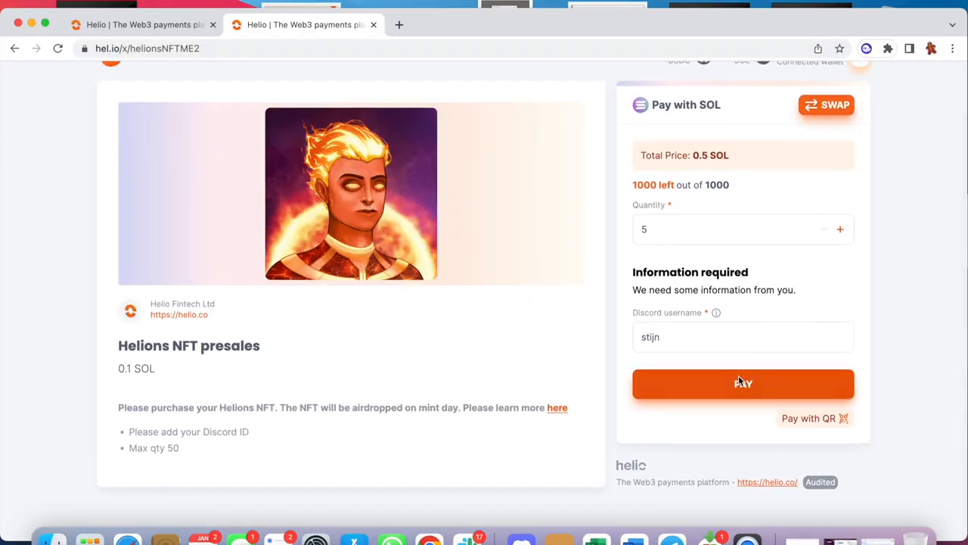
pyautogui.click(738, 375)
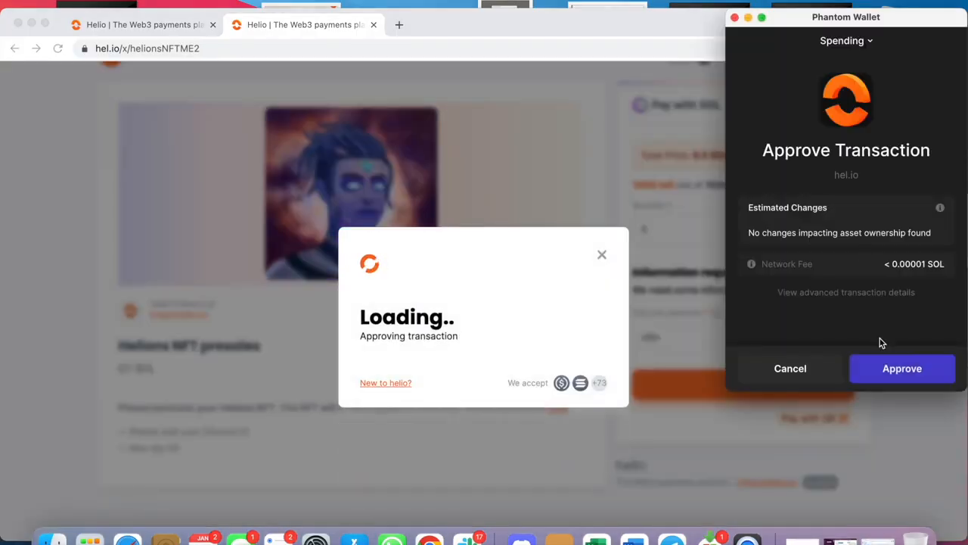
pyautogui.click(902, 372)
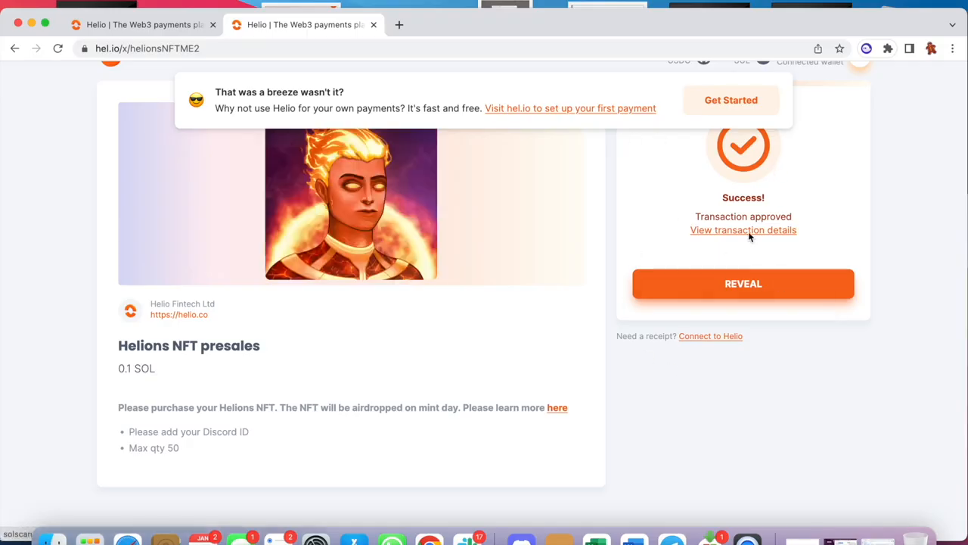
# Reveal the content delivered after purchase and review the transaction's details on Solscan.
pyautogui.click(746, 274)
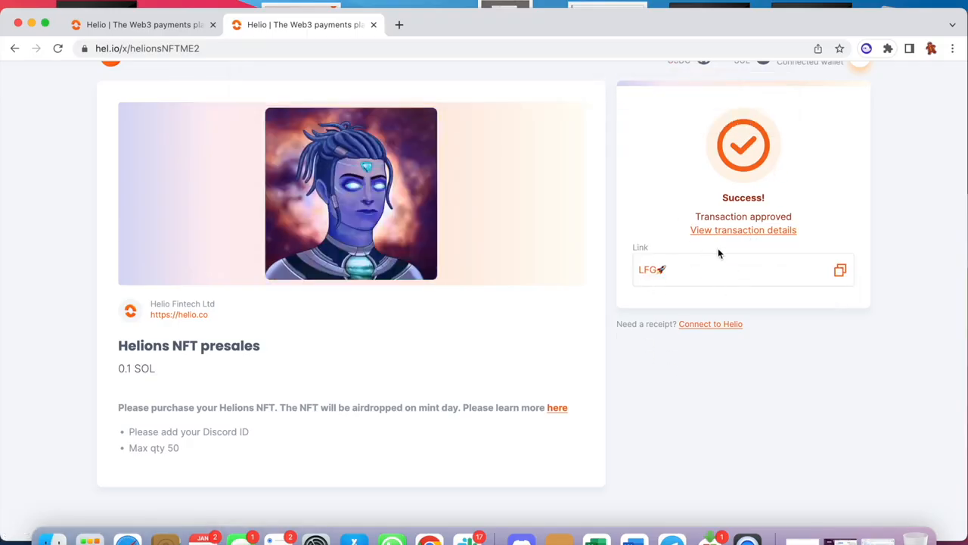
pyautogui.click(743, 234)
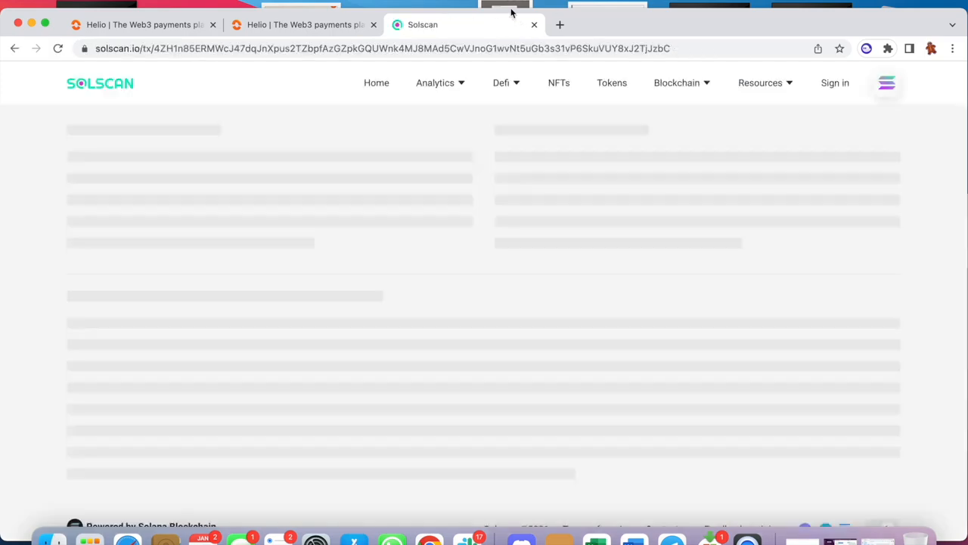
pyautogui.scroll(-3, 388, 462)
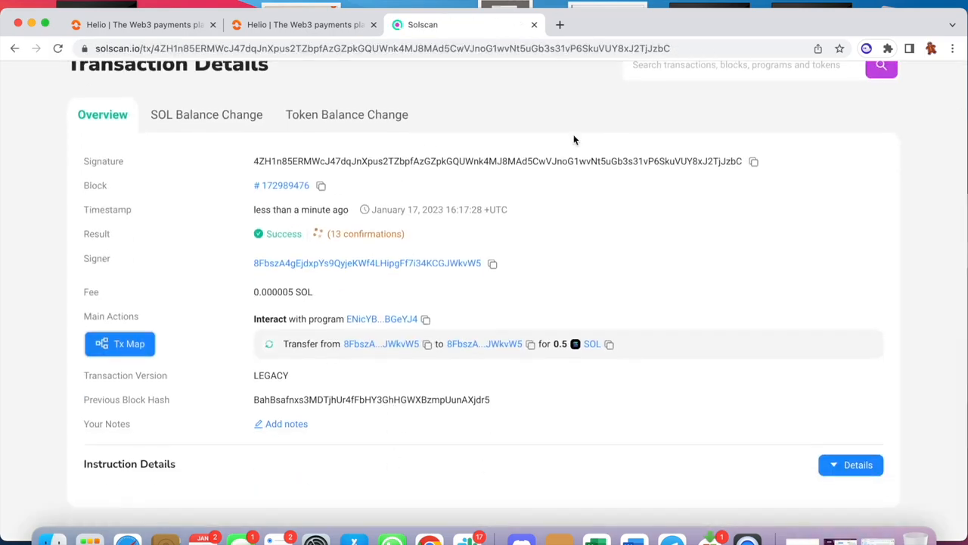
# Return to the checkout page, connect to Helio and review the customer and merchant details of the latest outgoing transaction.
pyautogui.click(297, 14)
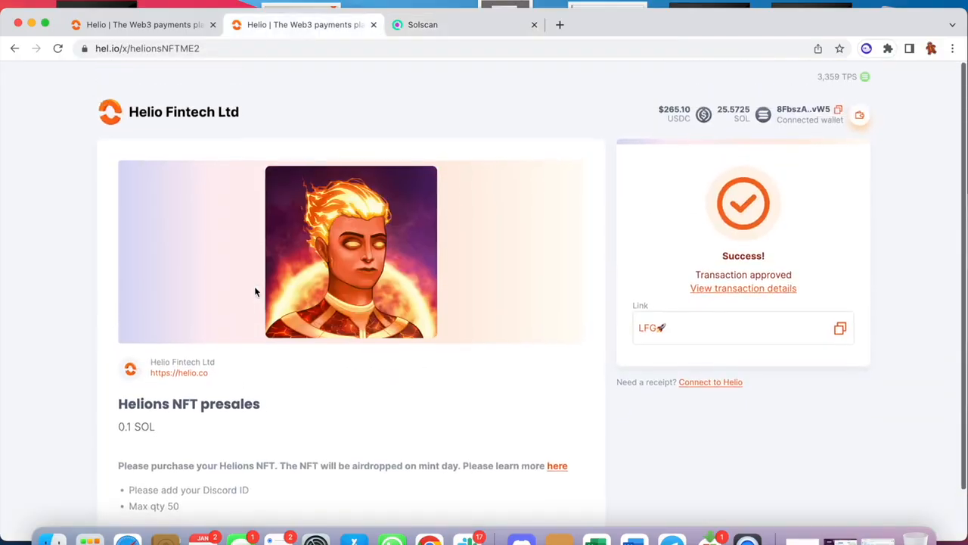
pyautogui.click(731, 382)
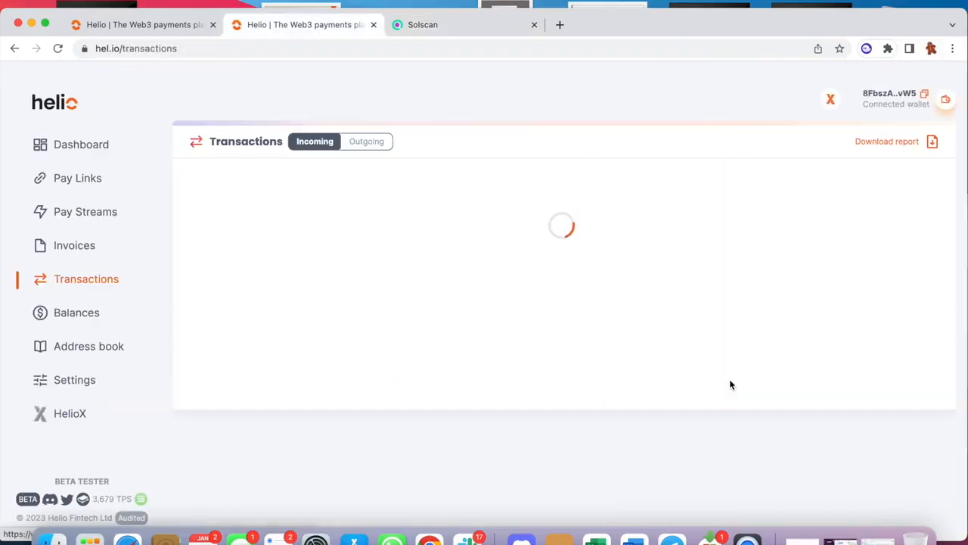
pyautogui.click(367, 142)
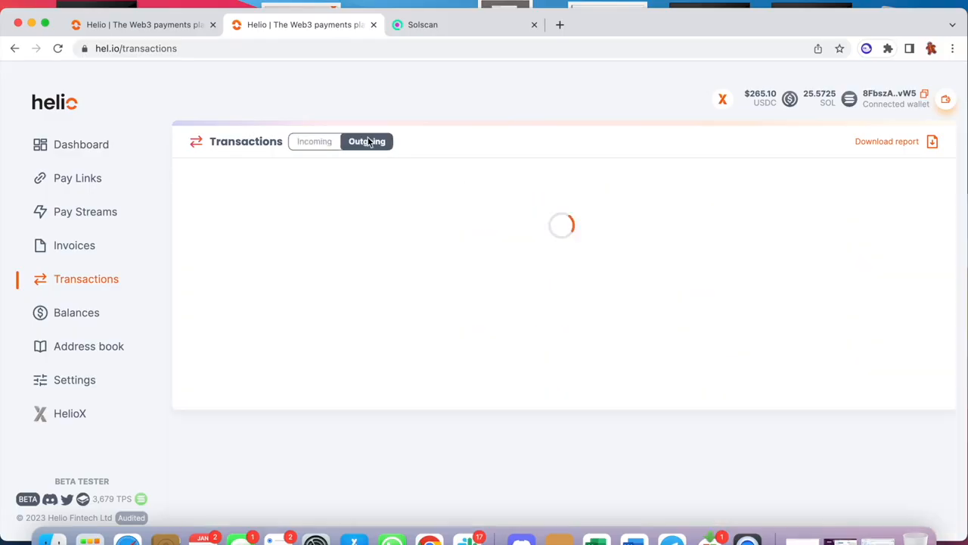
pyautogui.click(907, 203)
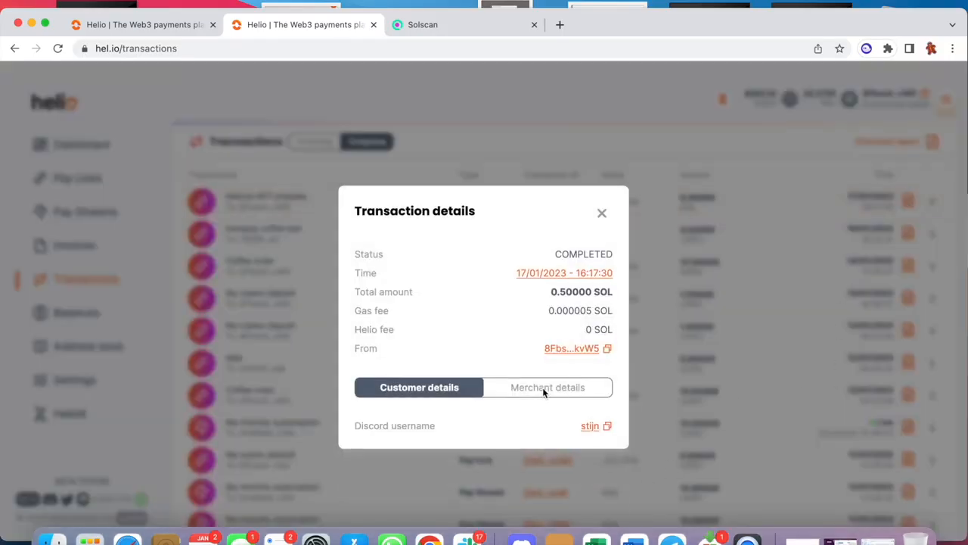
pyautogui.click(543, 387)
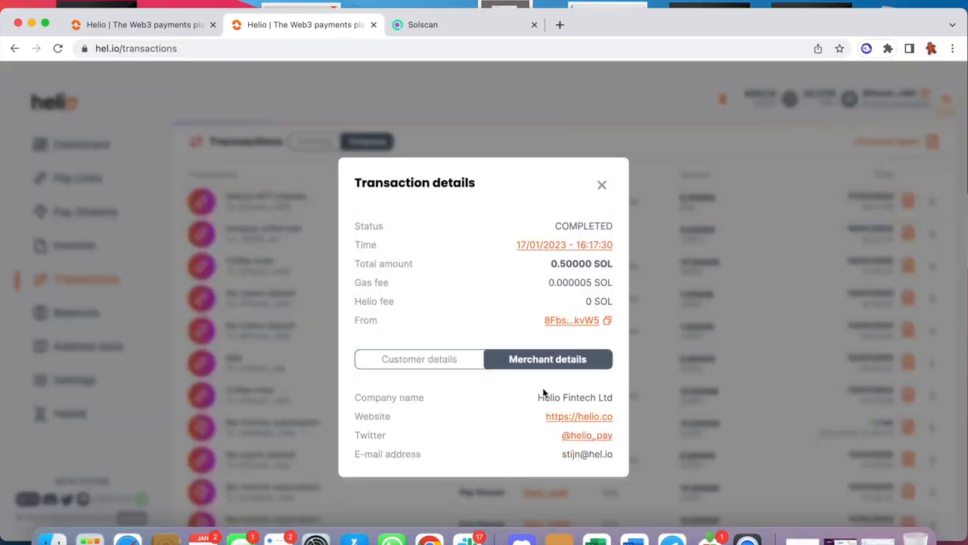
pyautogui.click(602, 185)
# Review the list of incoming transactions, including the Helions NFT presales payment.
pyautogui.click(314, 142)
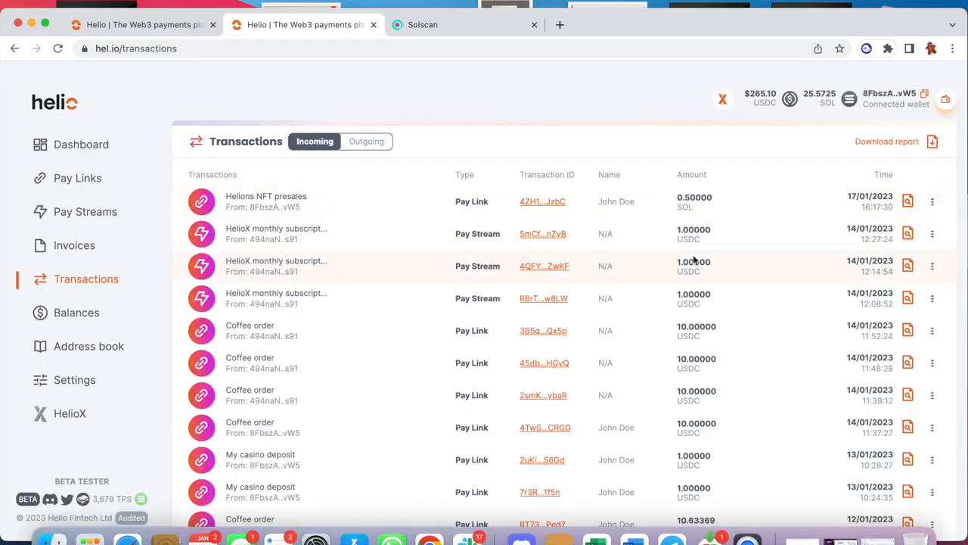
pyautogui.scroll(-1, 605, 202)
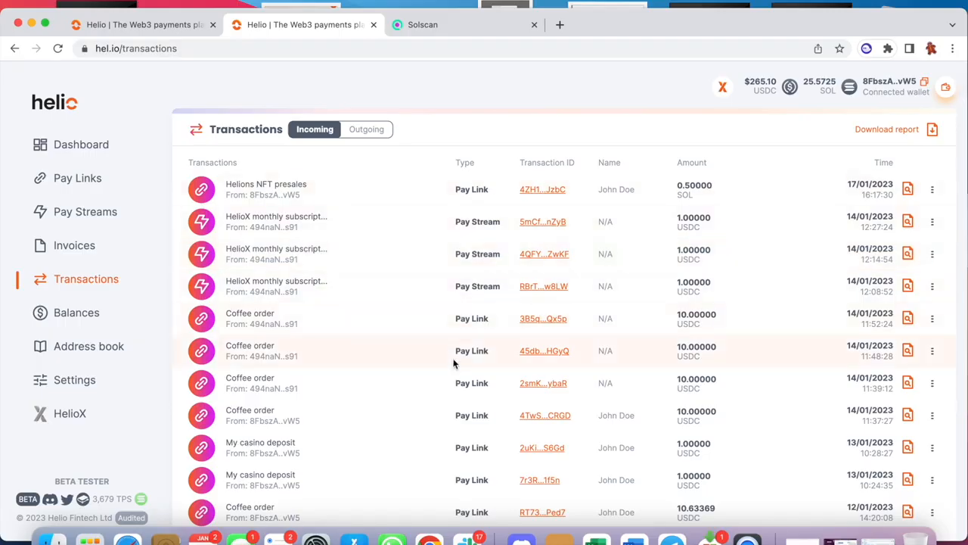
pyautogui.scroll(-2, 454, 364)
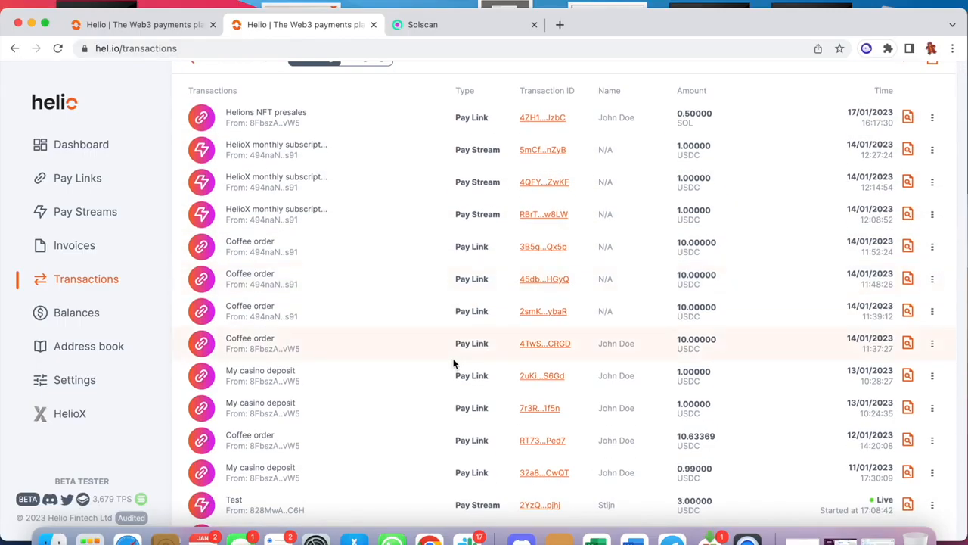
# Look through the incoming transactions and inspect the report download options without downloading a report.
pyautogui.scroll(-10, 454, 364)
pyautogui.scroll(15, 453, 364)
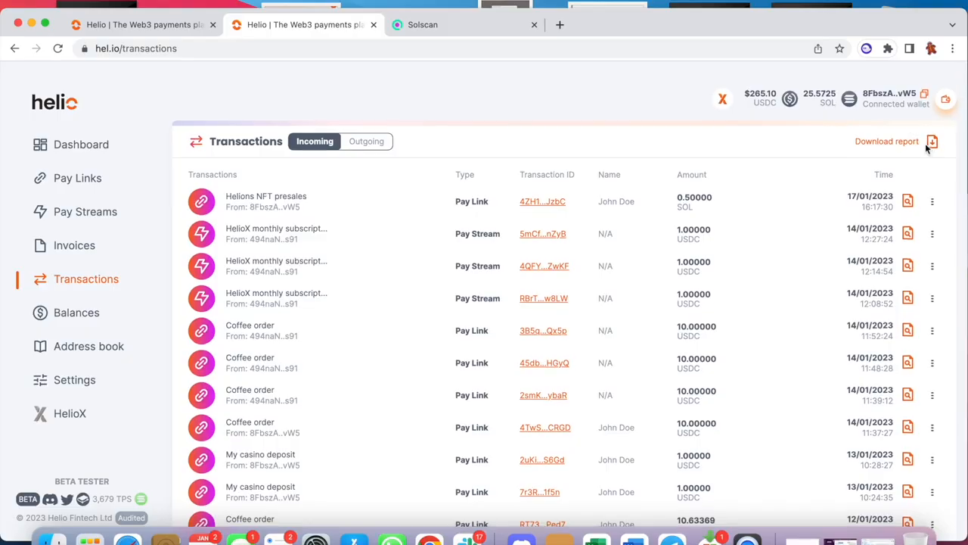
pyautogui.click(930, 146)
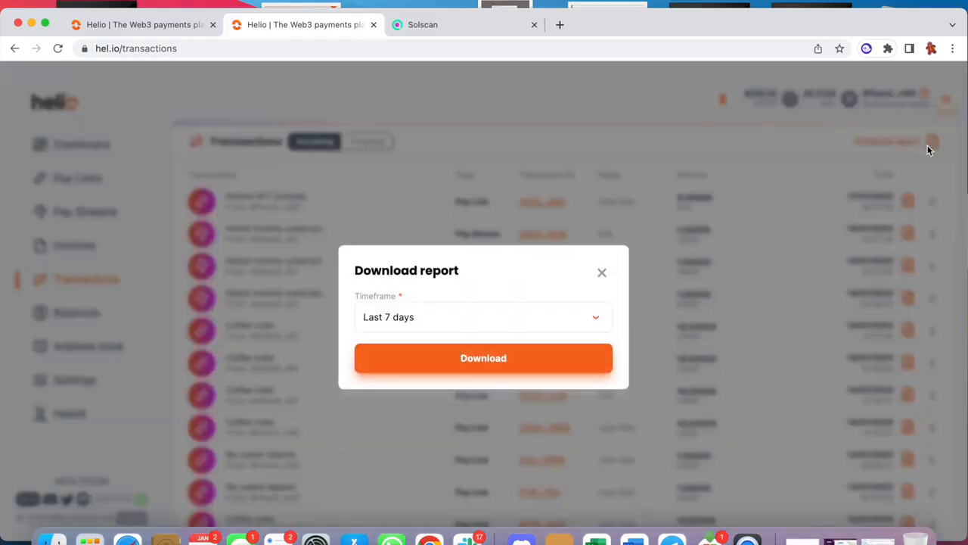
pyautogui.click(603, 273)
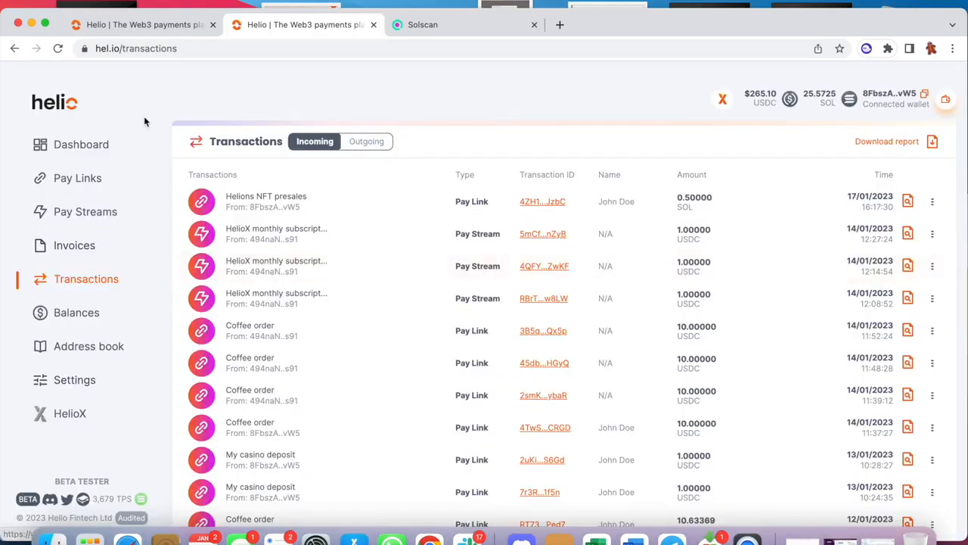
# Open the Helio documentation from the home page and read the Helio API key page's instructions for generating API keys.
pyautogui.click(64, 106)
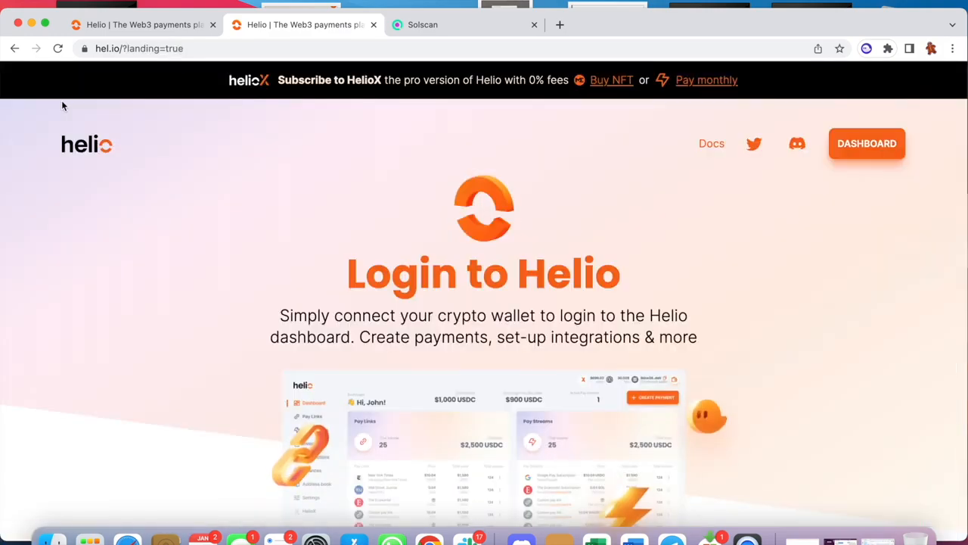
pyautogui.click(711, 144)
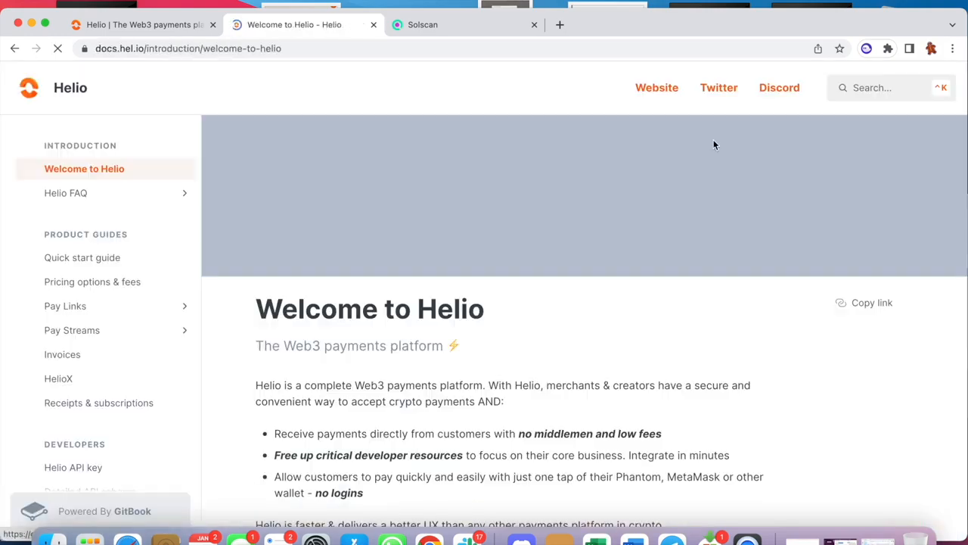
pyautogui.scroll(-5, 99, 333)
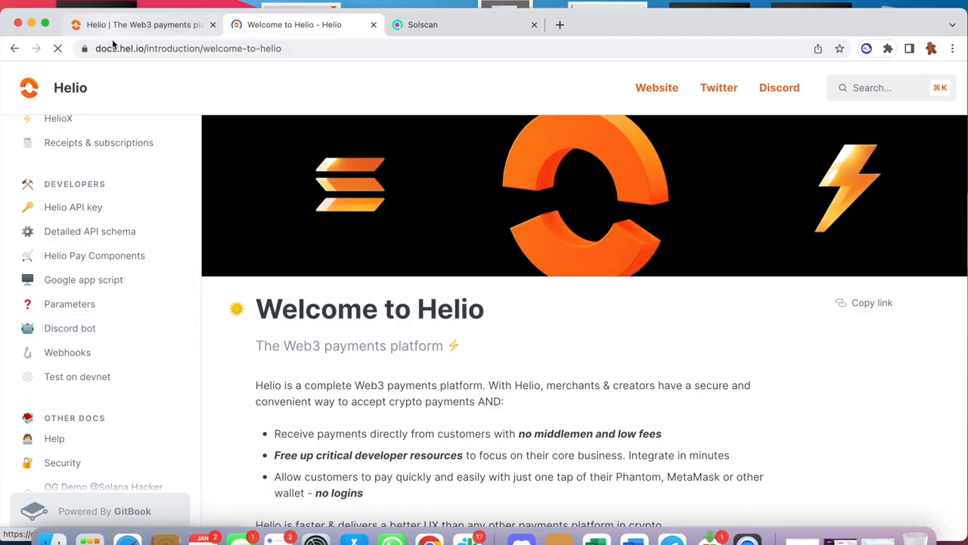
pyautogui.click(76, 212)
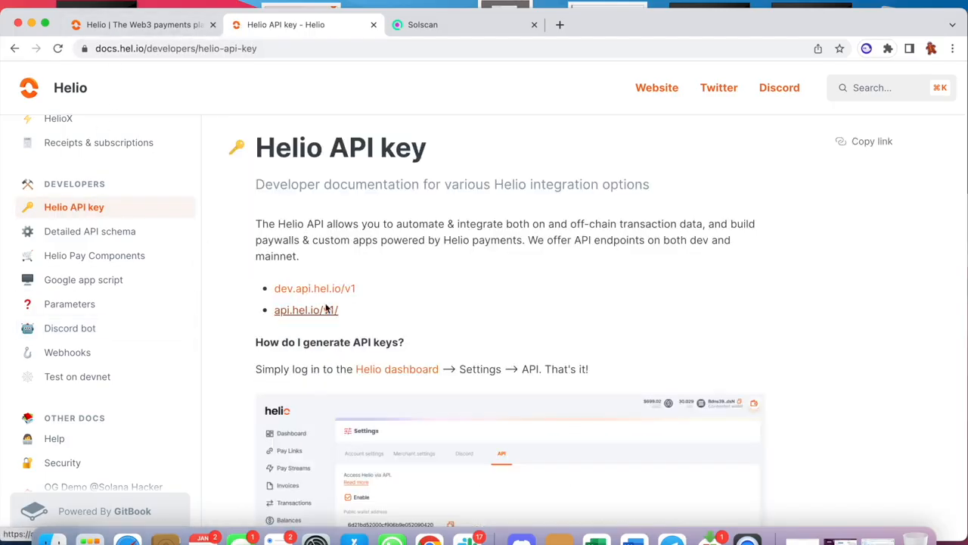
pyautogui.scroll(-4, 328, 303)
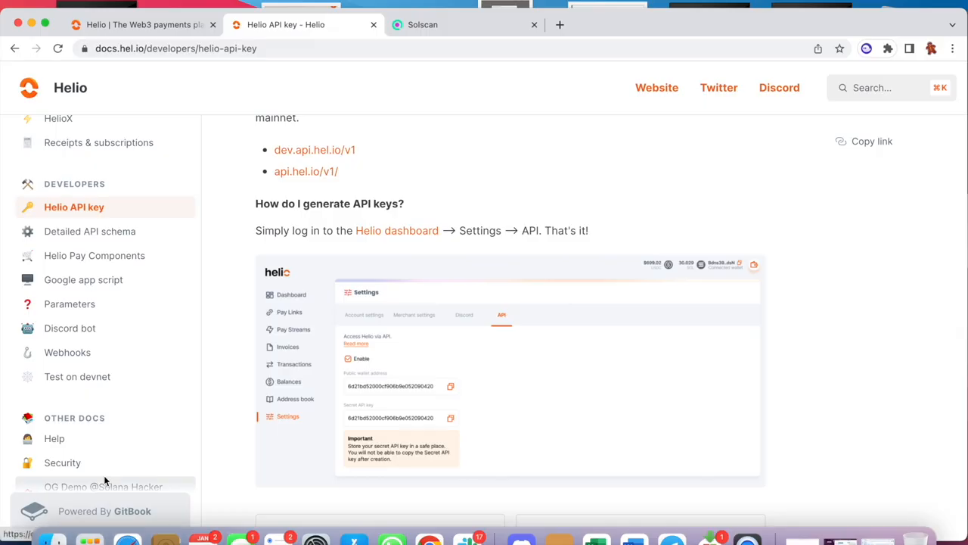
# Review the Google app script guide on adding Helio transactions to Google Sheets.
pyautogui.click(108, 279)
pyautogui.scroll(-10, 395, 307)
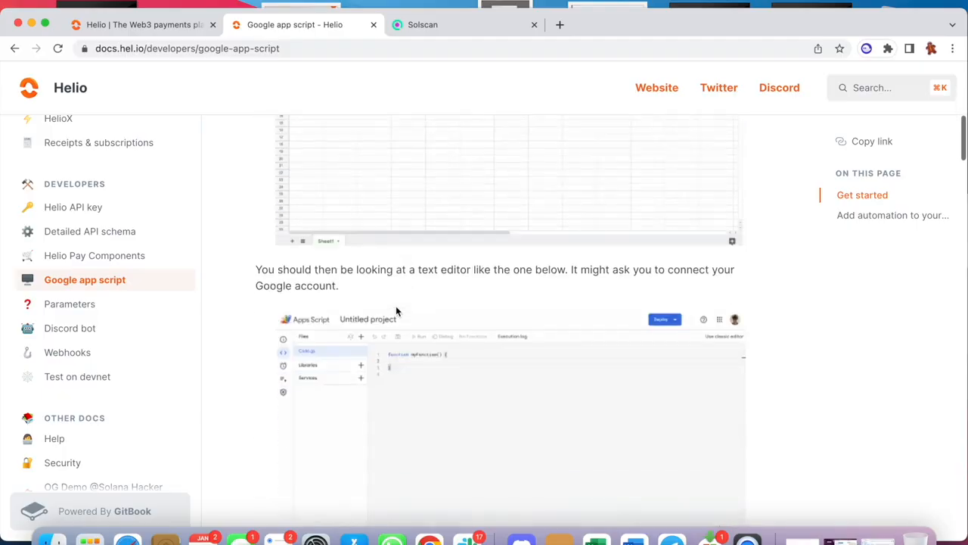
pyautogui.scroll(10, 396, 306)
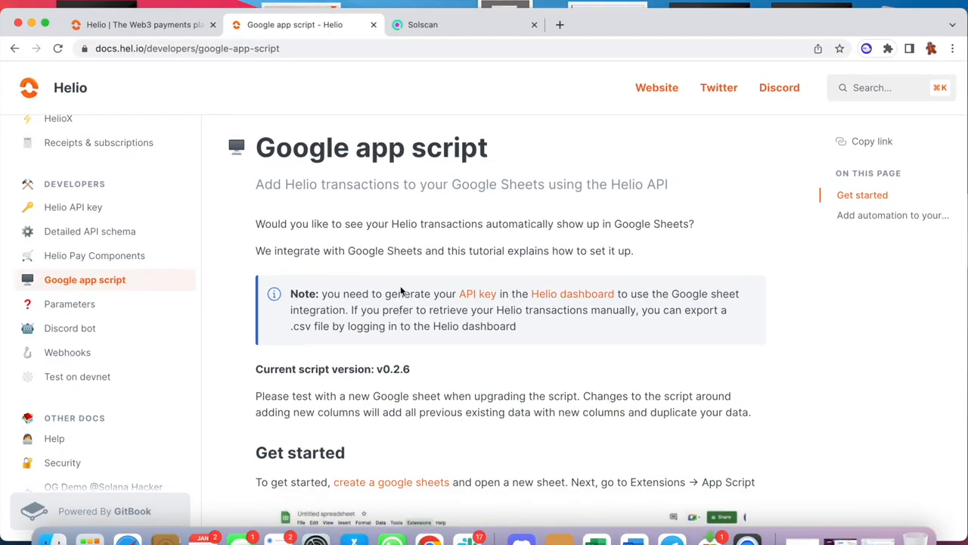
# Return to the Helio dashboard, view the details of the incoming Helions NFT presales transaction and copy the sender's wallet address.
pyautogui.click(144, 24)
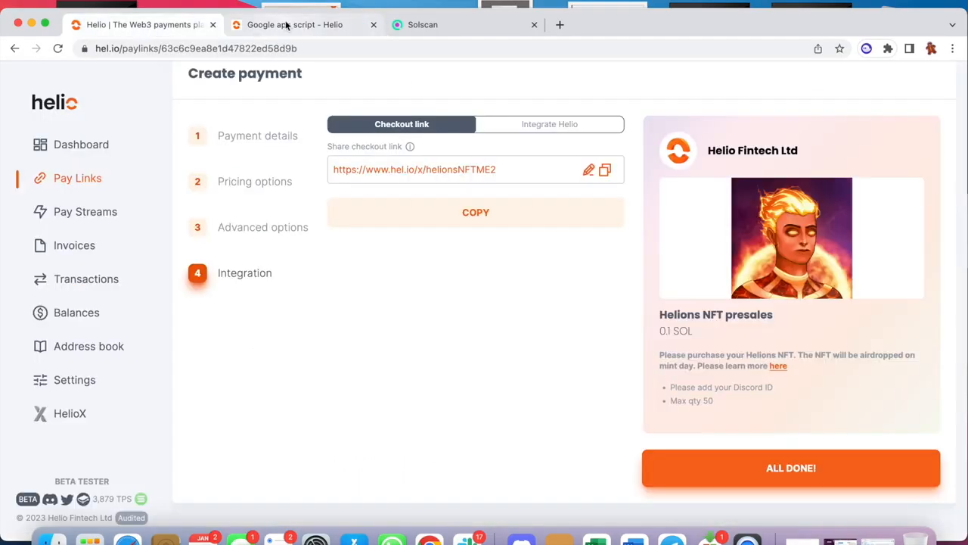
pyautogui.click(80, 278)
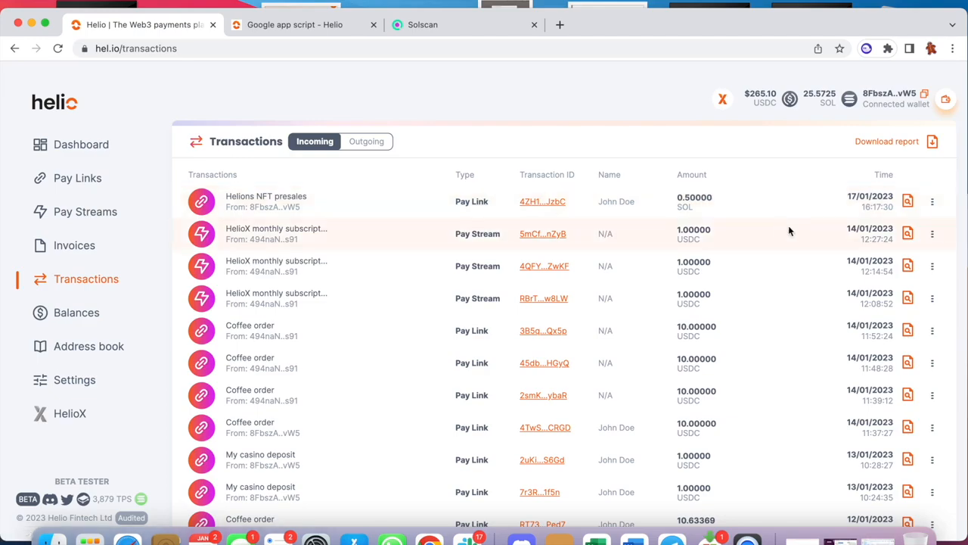
pyautogui.click(908, 202)
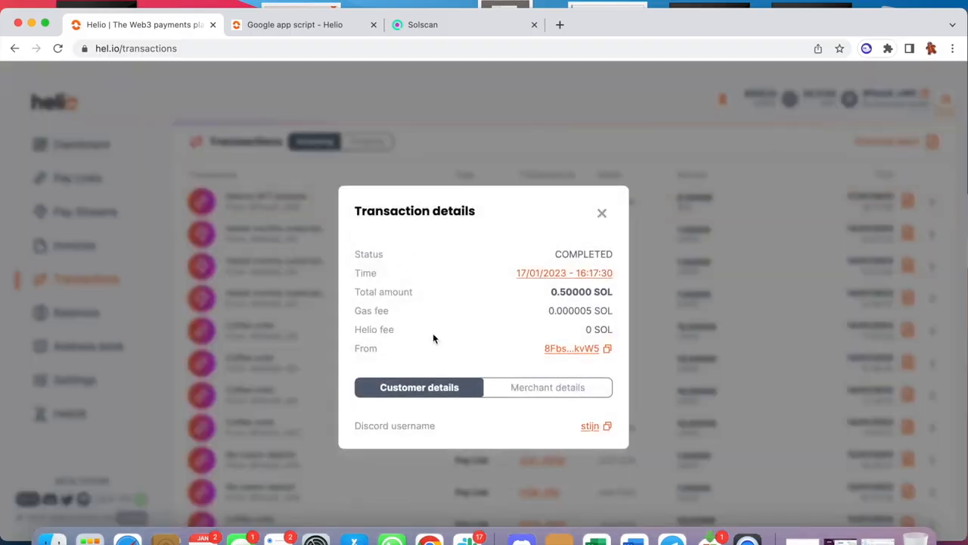
pyautogui.click(608, 349)
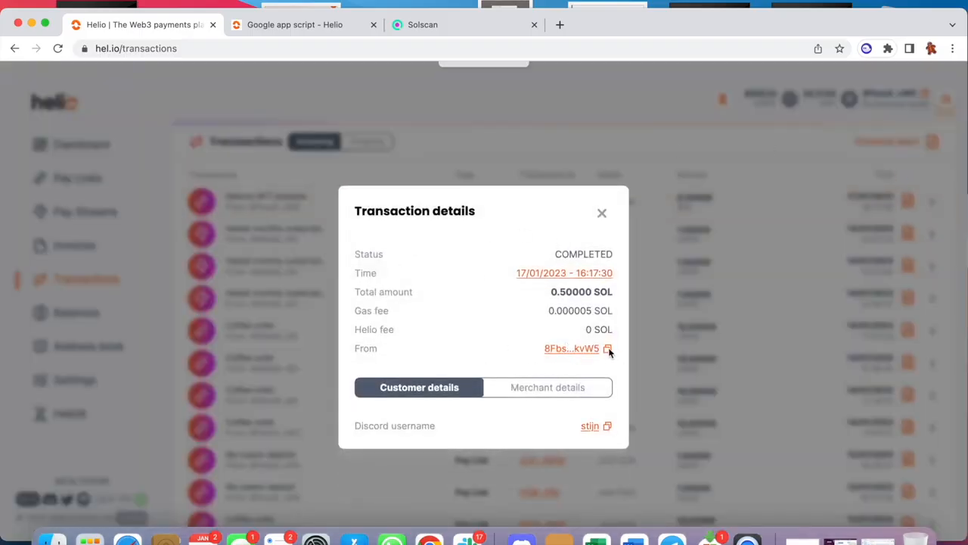
pyautogui.click(601, 214)
# Disconnect the connected wallet from Helio.
pyautogui.click(946, 101)
pyautogui.click(823, 158)
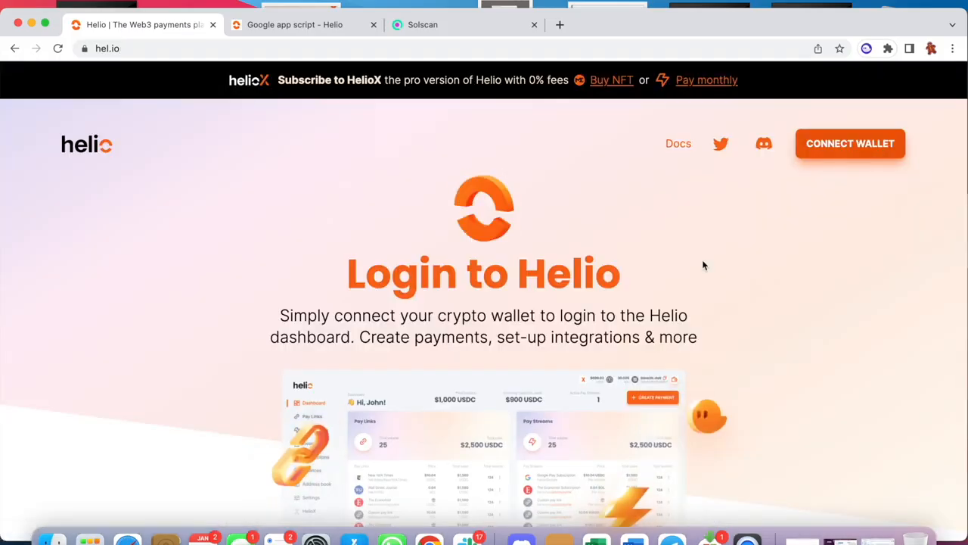